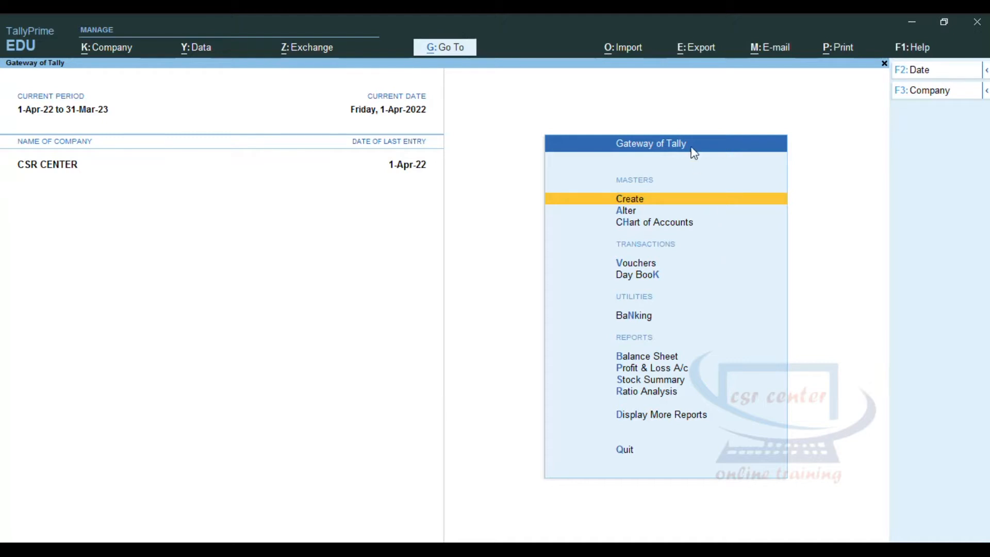
pyautogui.click(636, 263)
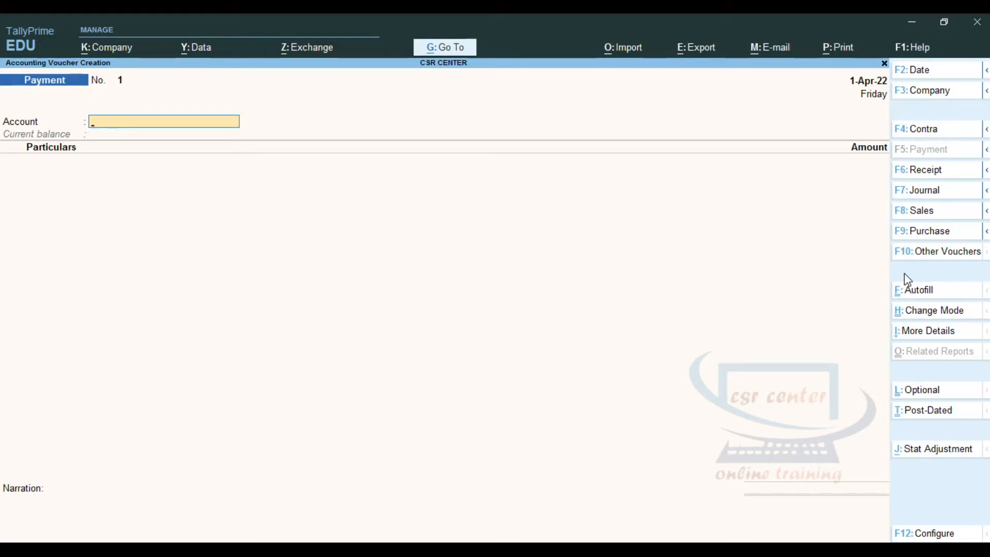
pyautogui.click(986, 211)
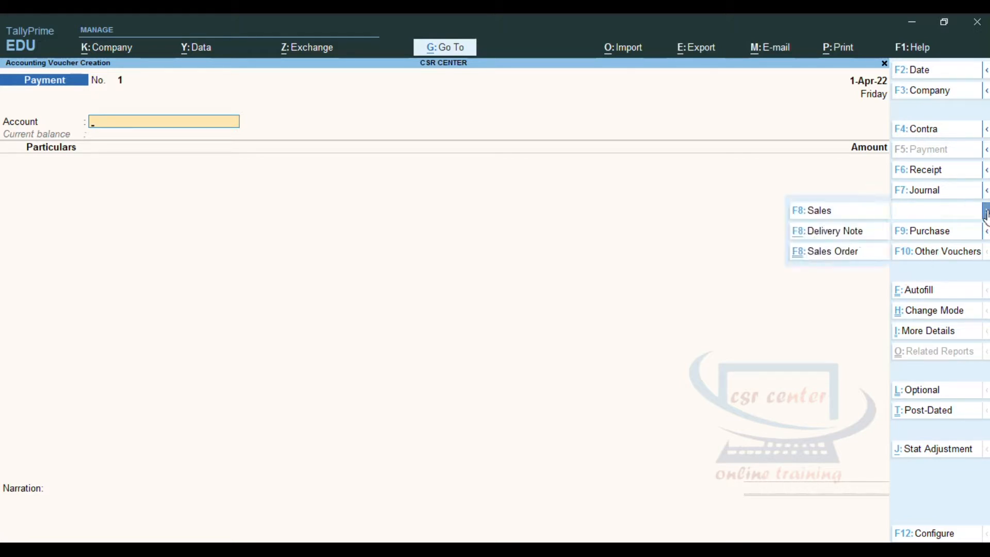
pyautogui.click(842, 237)
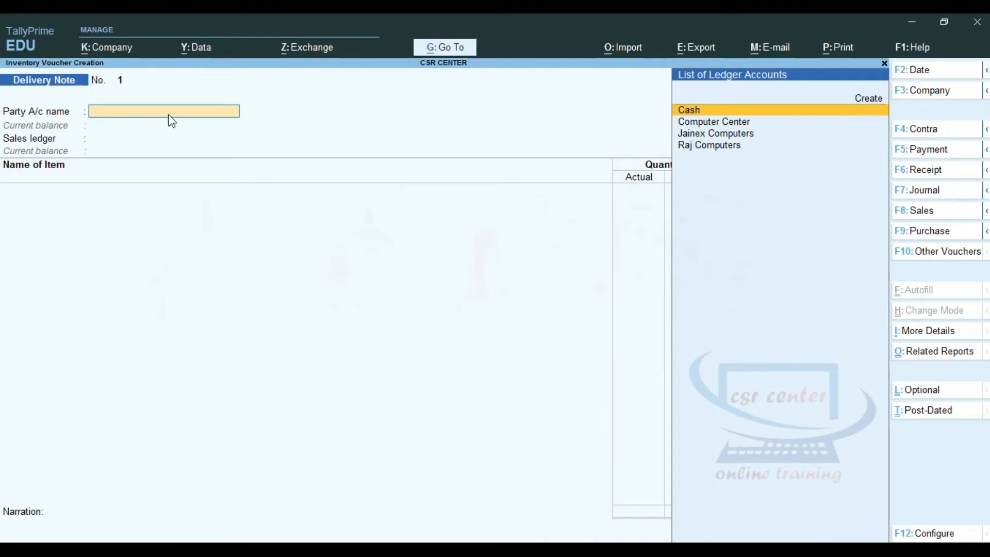
pyautogui.click(120, 84)
pyautogui.press('Escape')
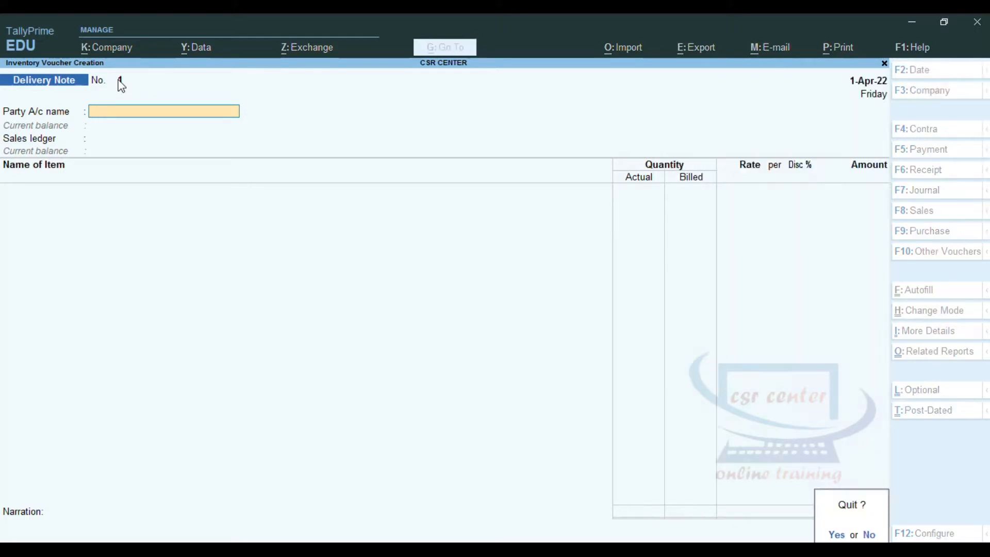
pyautogui.press('y')
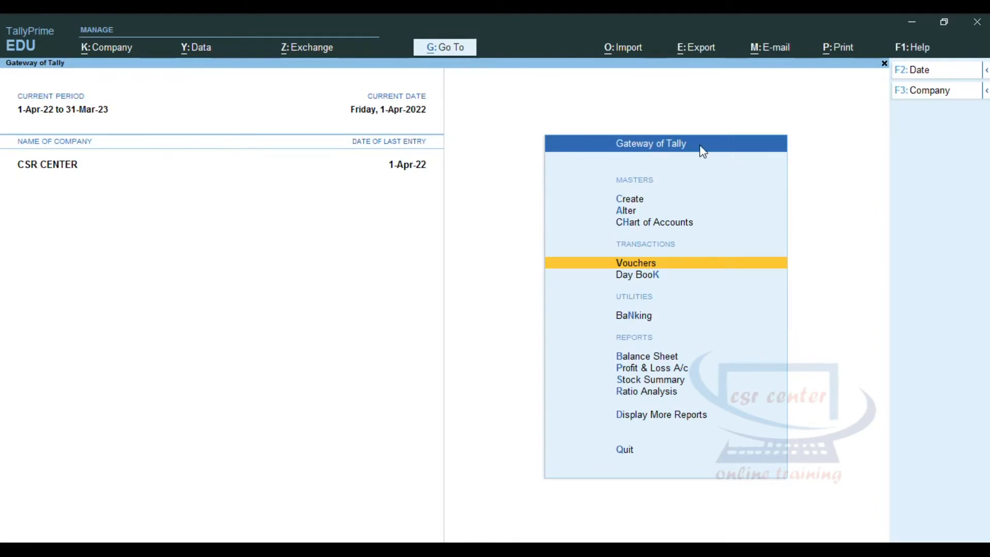
# Alter the Delivery Note voucher type to use Automatic (Manual Override) voucher numbering and save it.
pyautogui.click(626, 214)
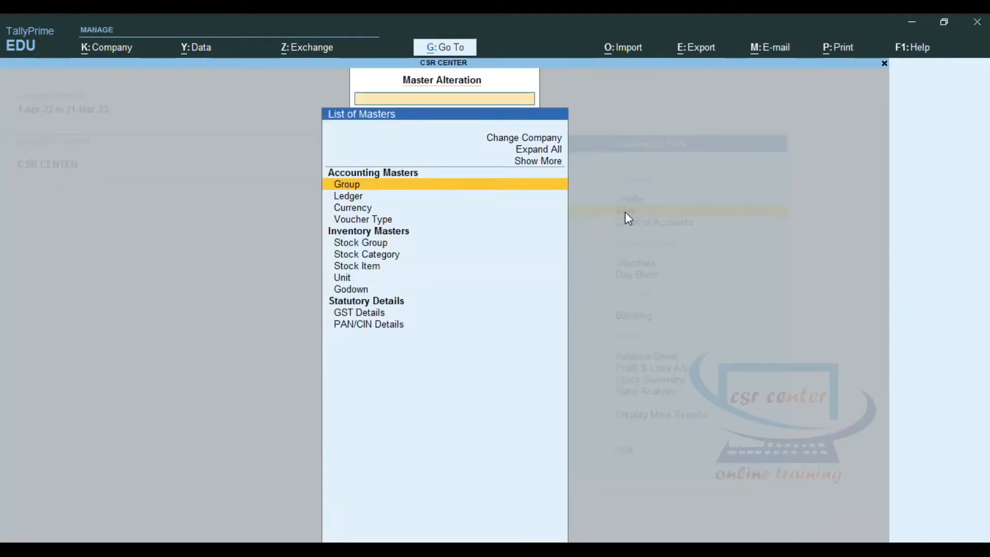
pyautogui.click(389, 222)
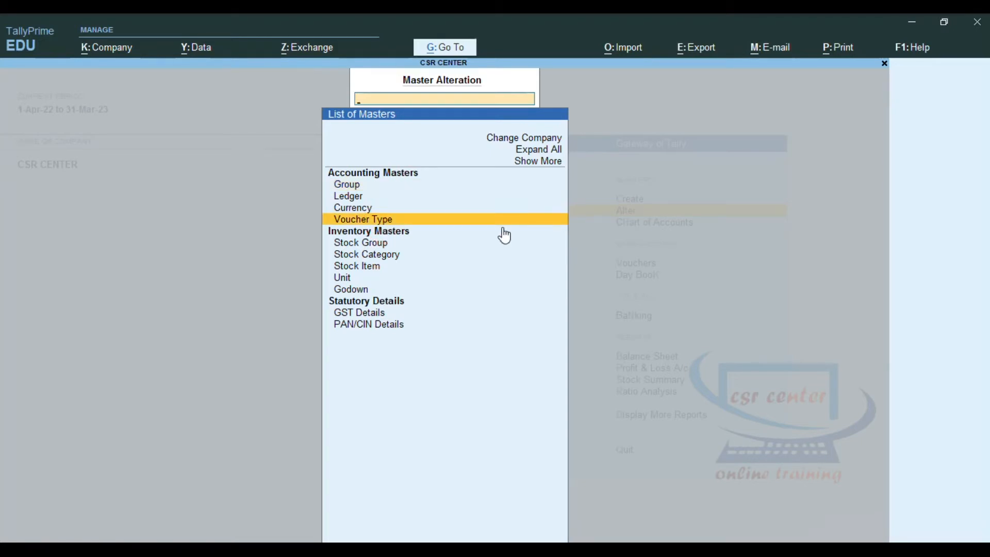
pyautogui.press('Return')
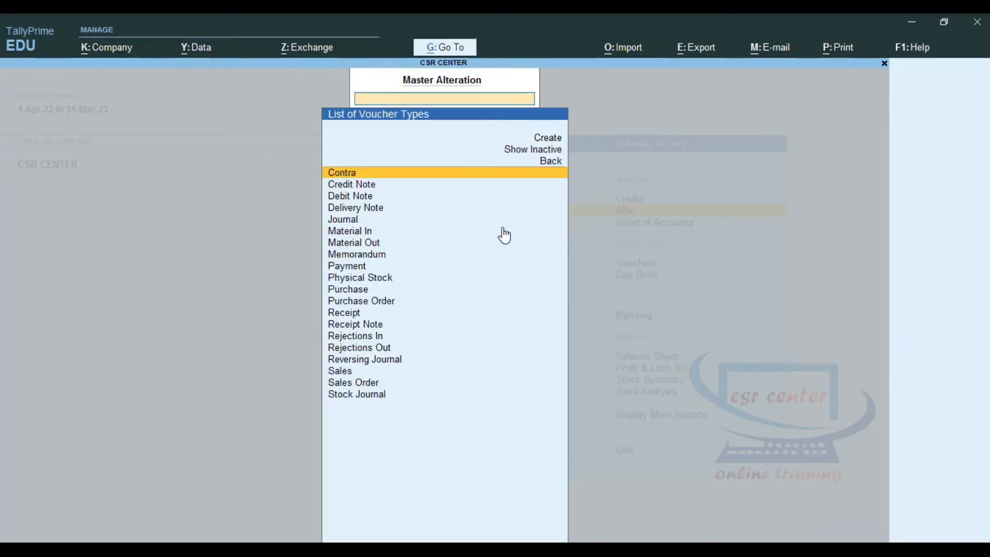
pyautogui.click(371, 211)
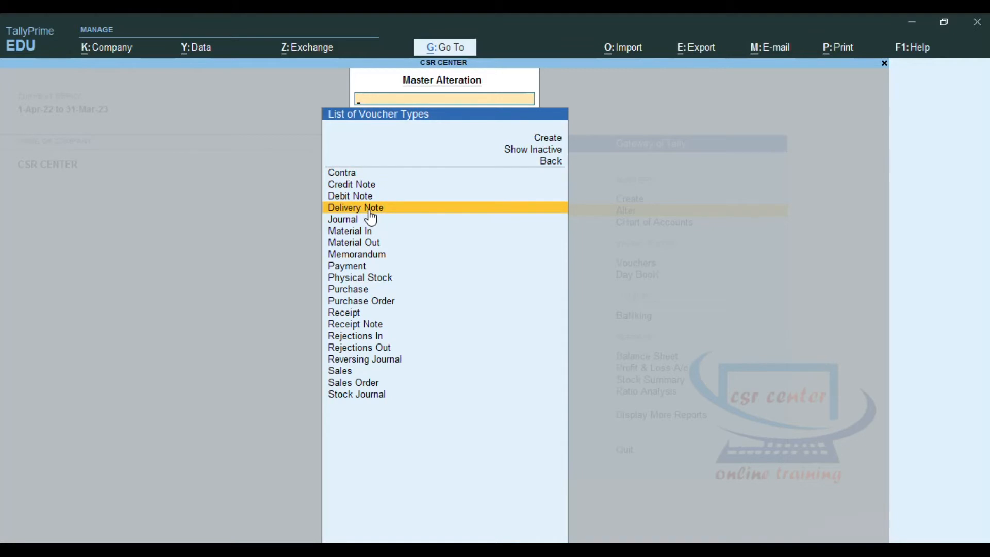
pyautogui.press('Return')
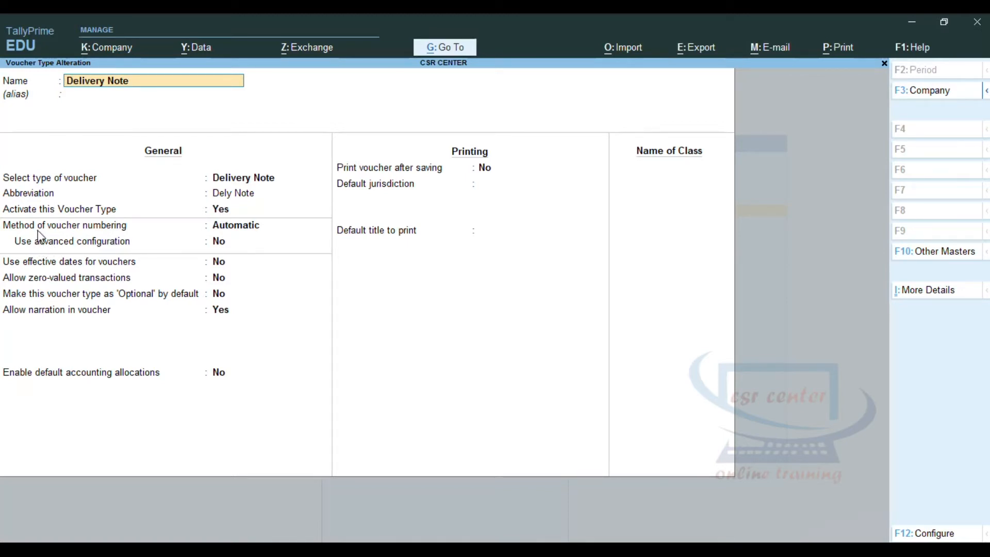
pyautogui.click(244, 227)
pyautogui.press('Down')
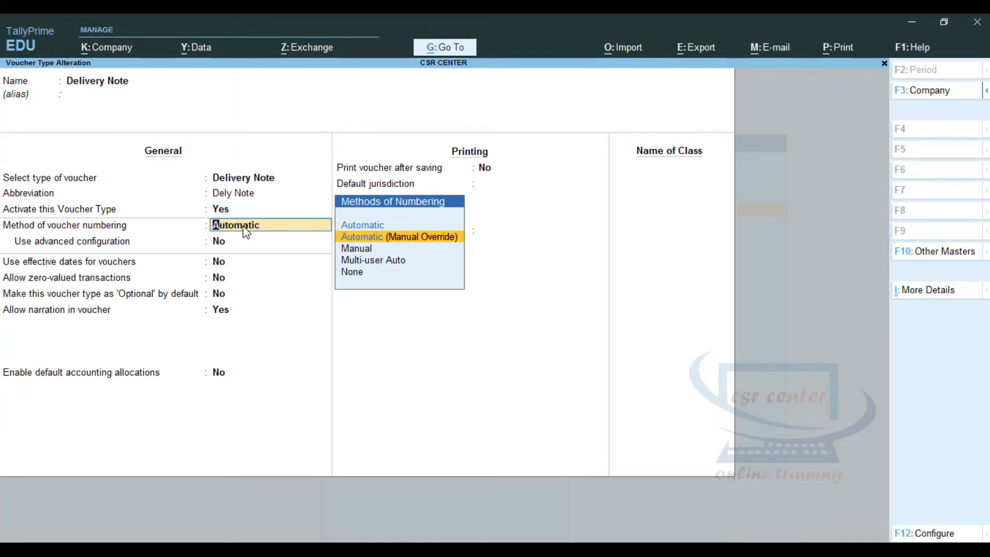
pyautogui.press('Return')
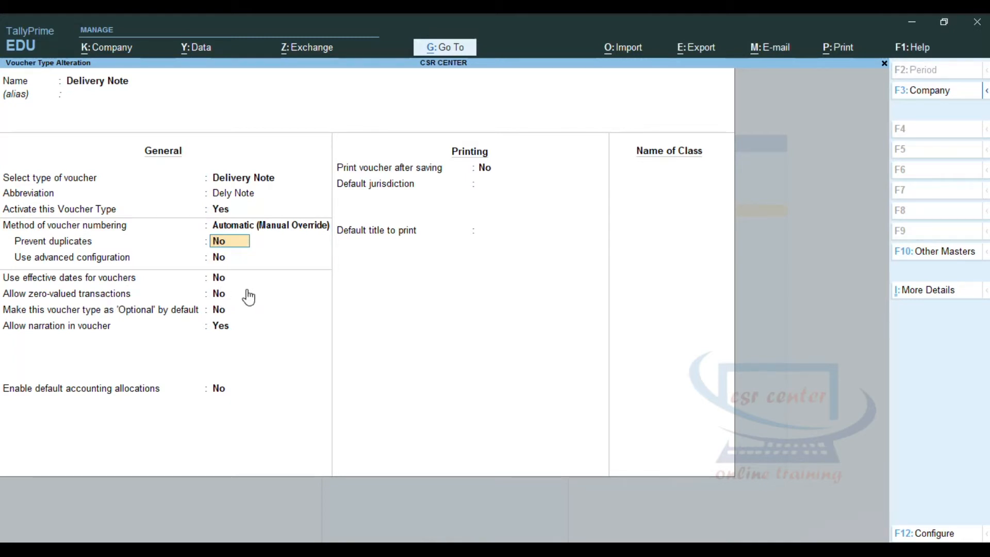
pyautogui.press('Return')
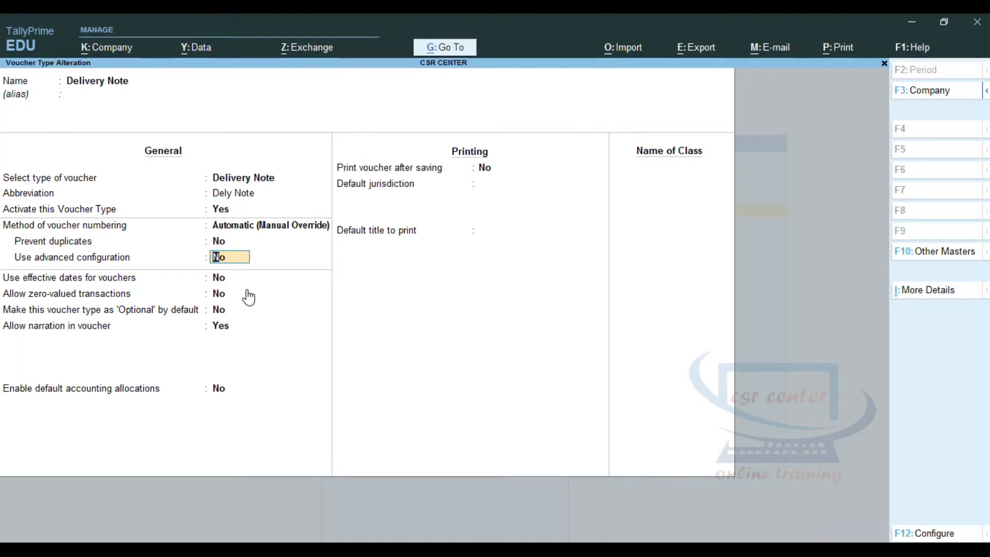
pyautogui.hotkey('ctrl', 'a')
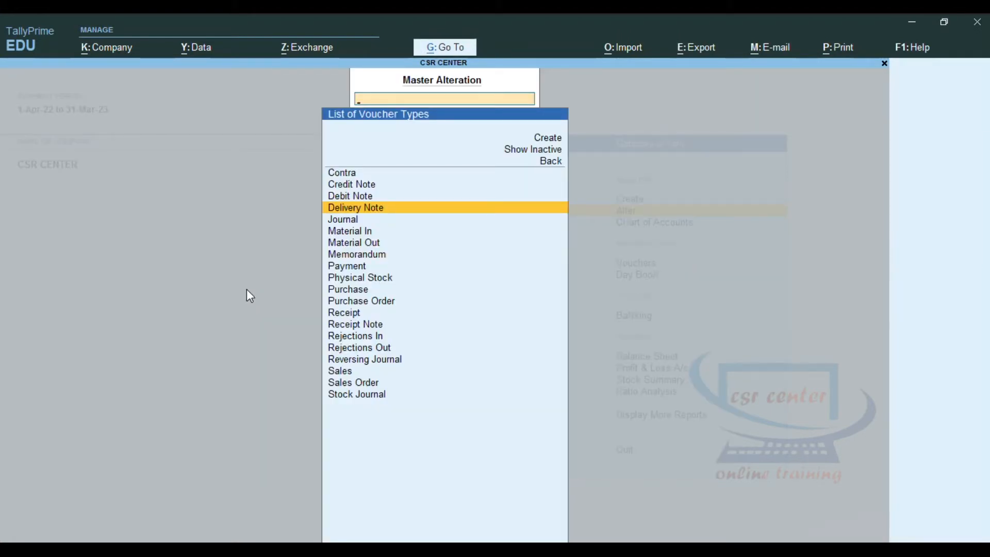
# Examine the numbering and zero-valued transaction settings of the Purchase Order and Purchase voucher types without saving, and return to the Gateway of Tally.
pyautogui.click(364, 301)
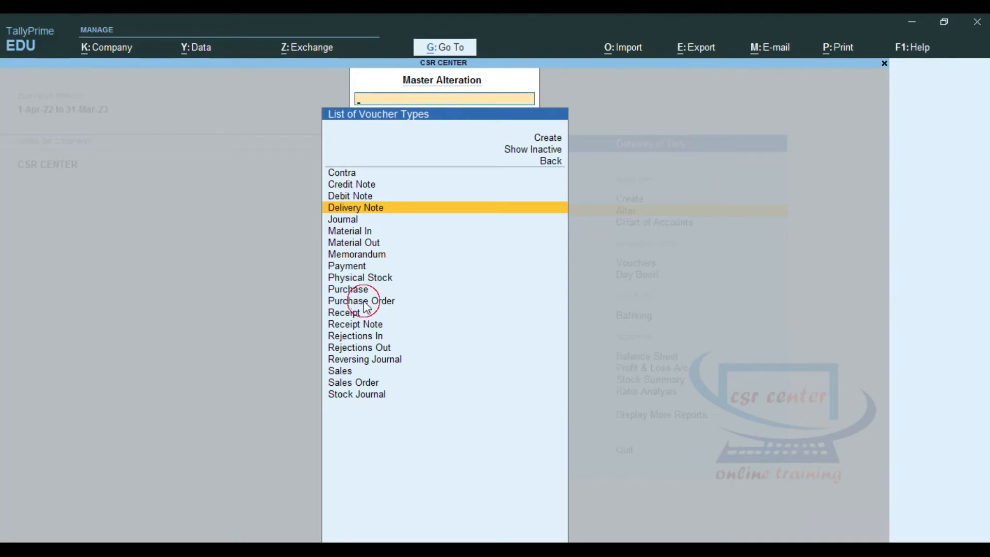
pyautogui.click(364, 304)
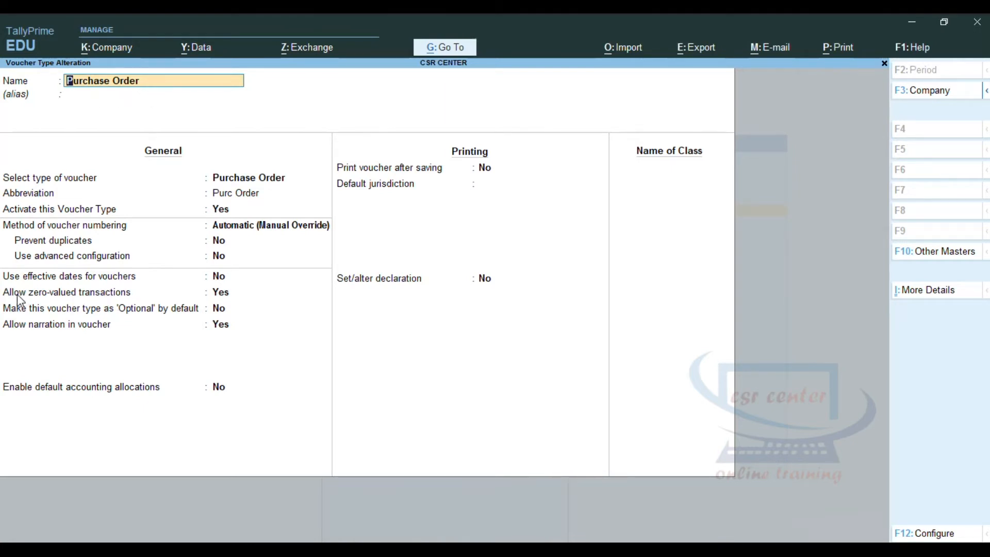
pyautogui.click(222, 294)
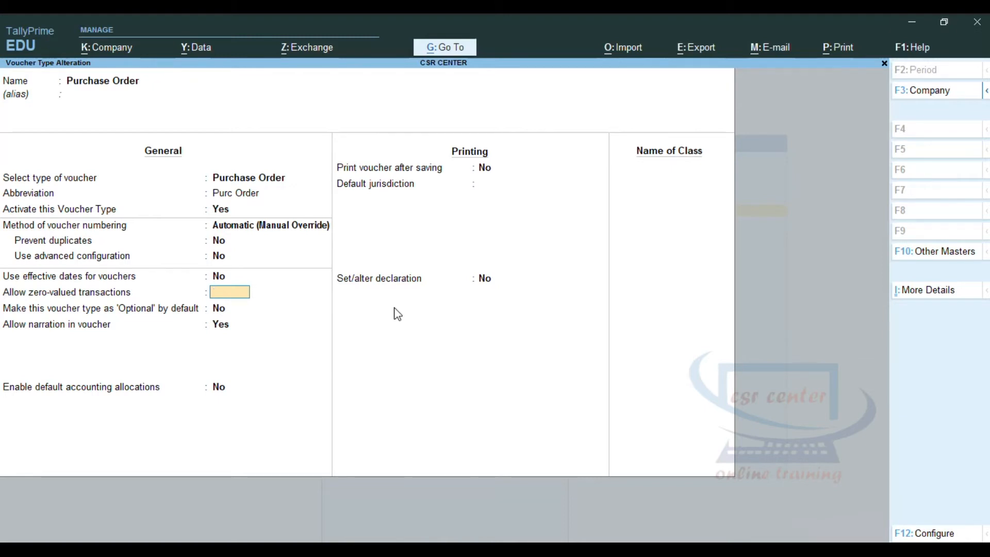
pyautogui.press('Escape')
pyautogui.press('Up')
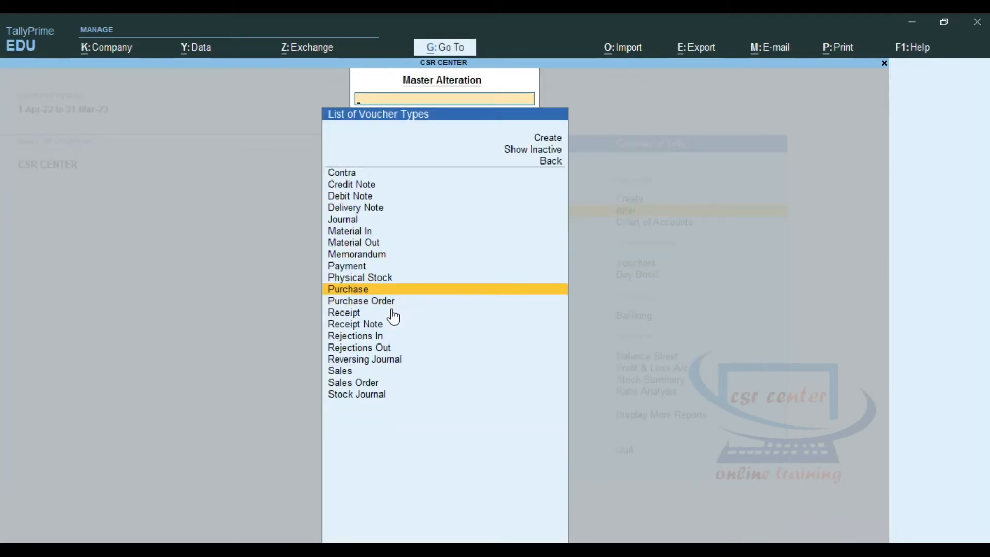
pyautogui.press('Return')
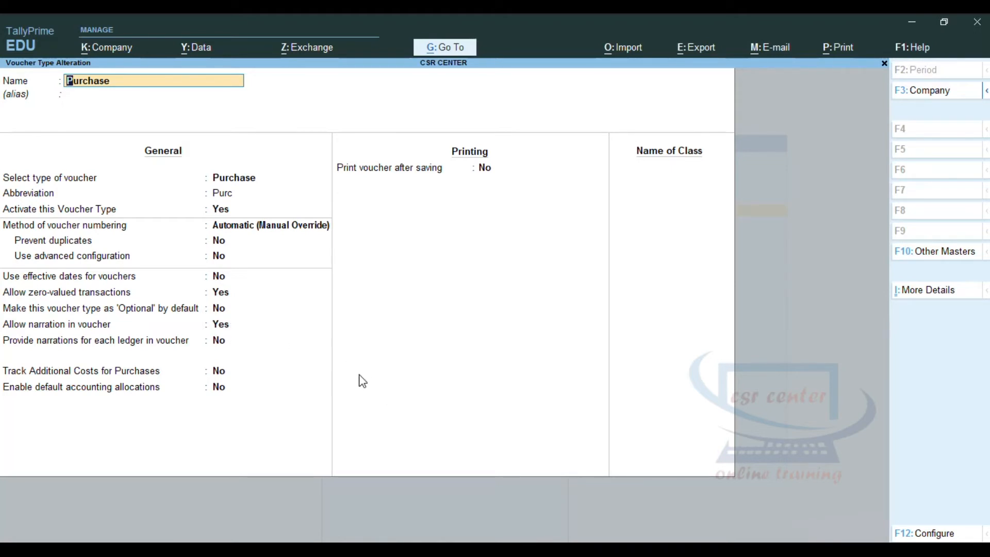
pyautogui.press('Escape')
pyautogui.press('Escape')
pyautogui.press('y')
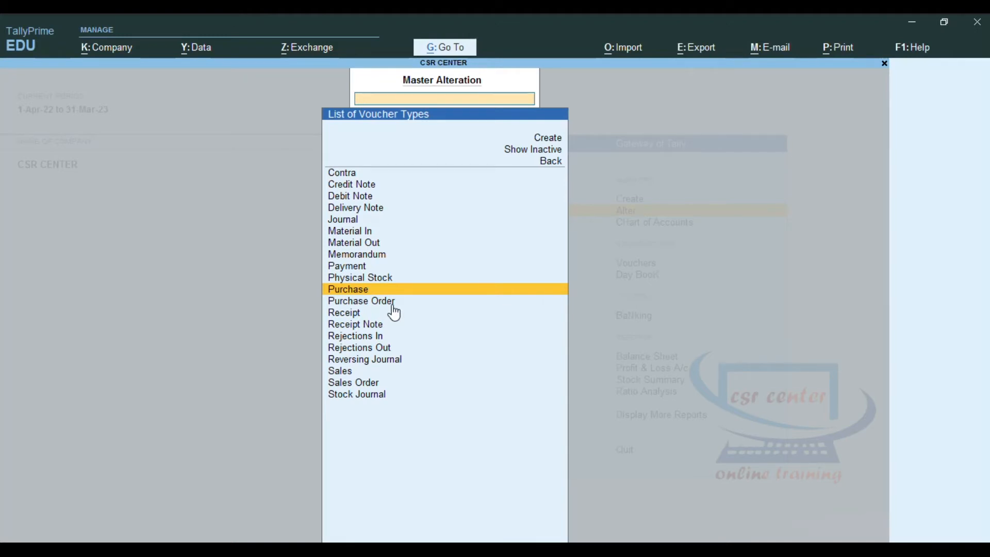
pyautogui.press('Escape')
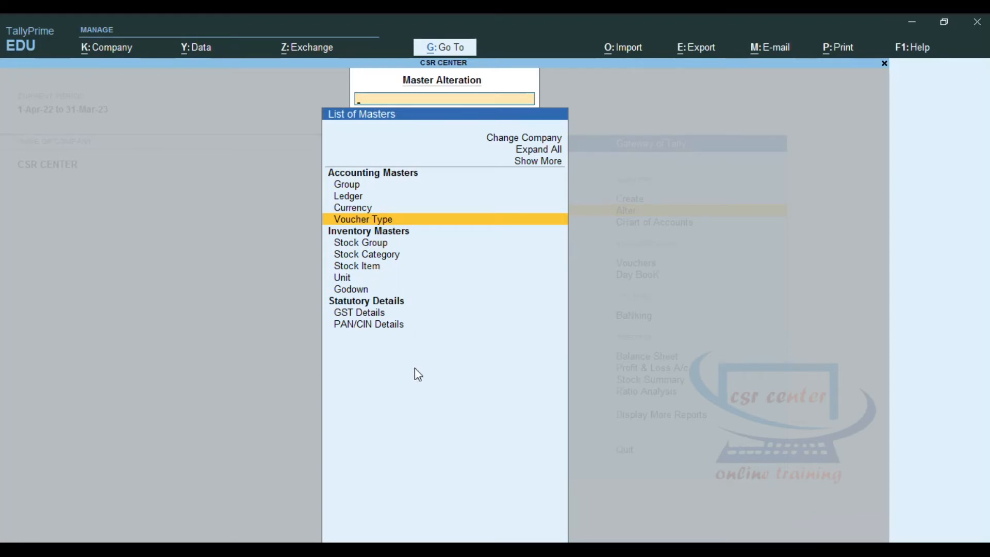
pyautogui.press('Escape')
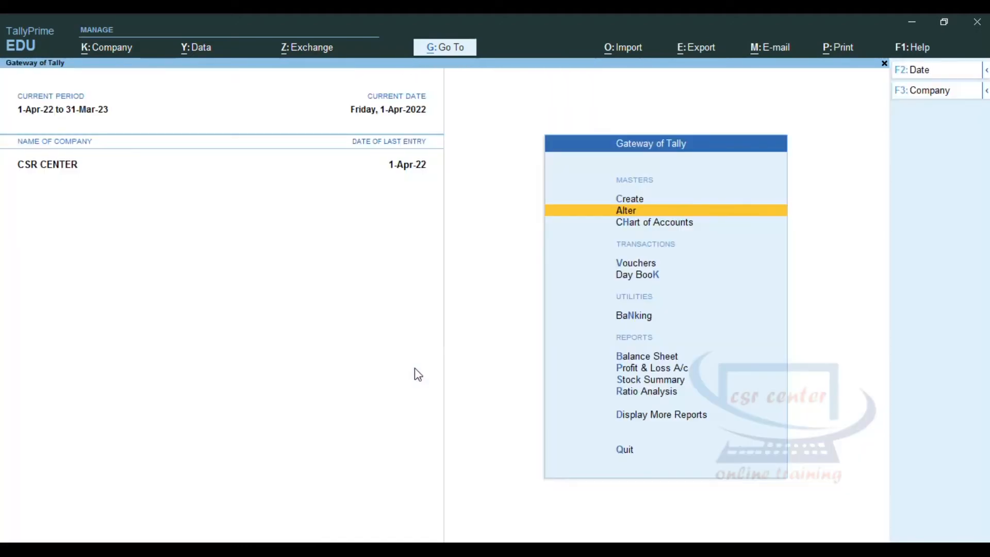
# Start a delivery note voucher numbered 0060 with Computer Center as the party account.
pyautogui.press('v')
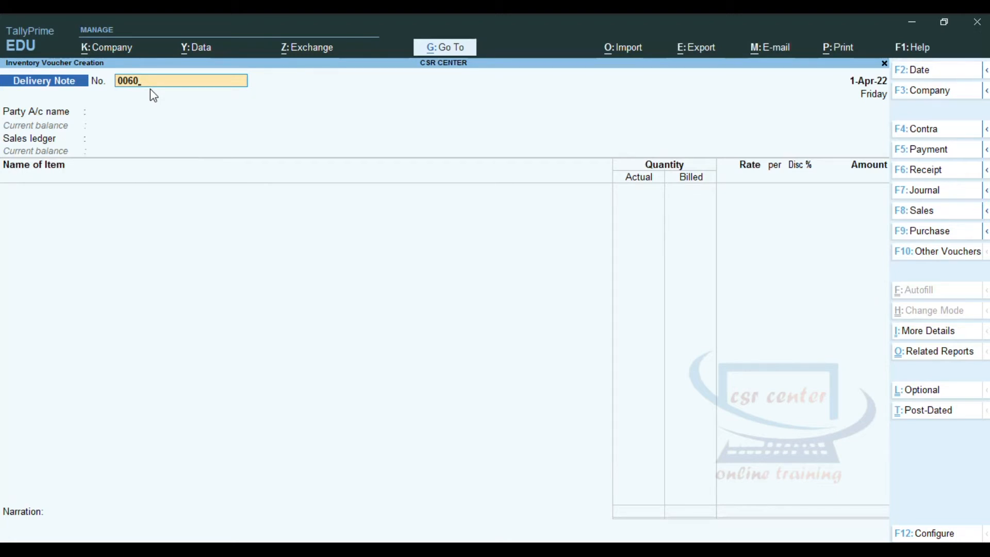
pyautogui.press('Return')
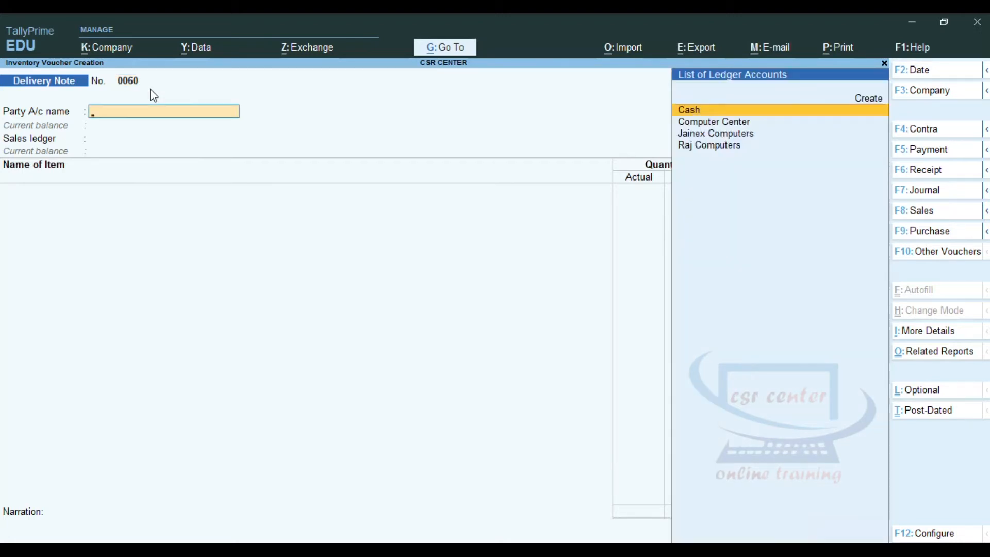
pyautogui.press('Down')
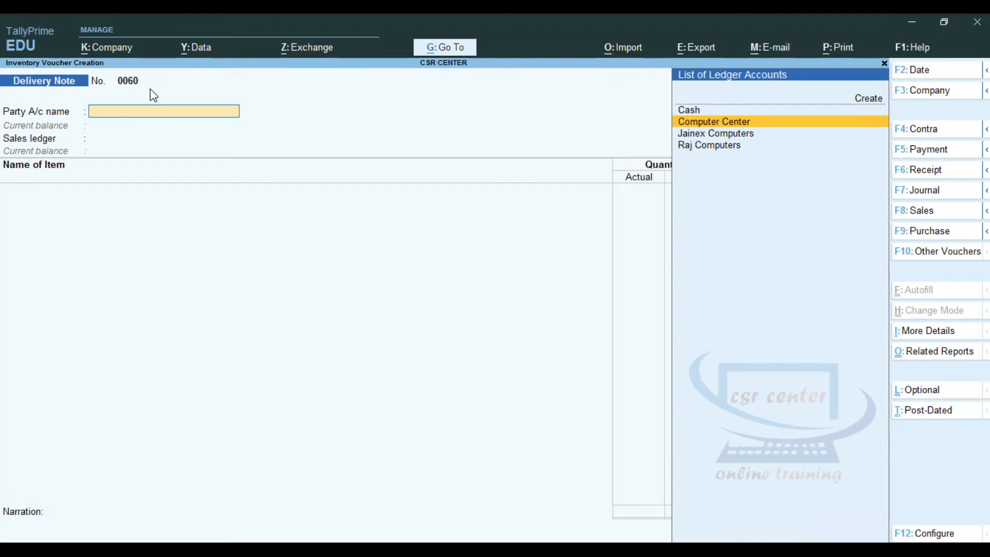
pyautogui.press('Return')
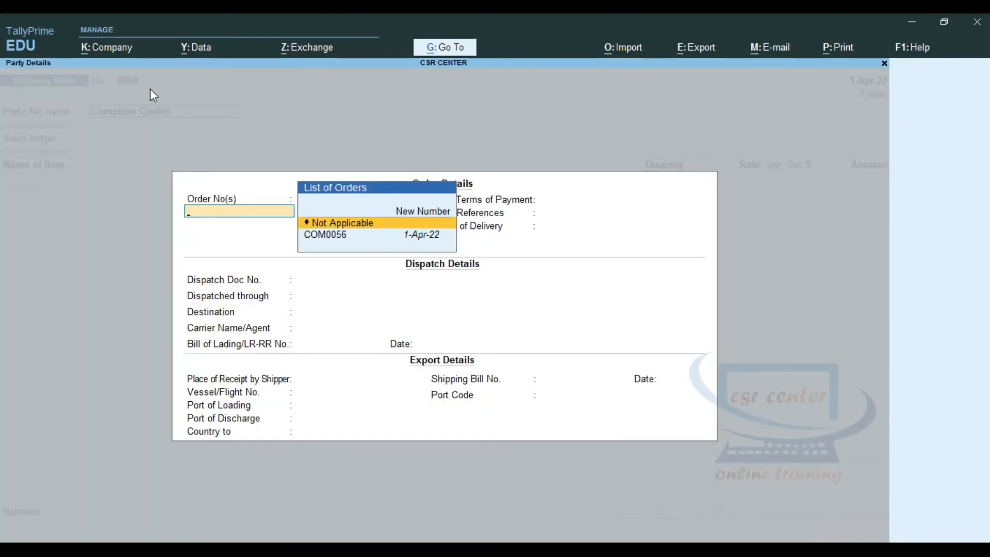
# Link the party's existing order dated 1-Apr-22 to the delivery note and accept its order details, leaving other references blank.
pyautogui.press('Down')
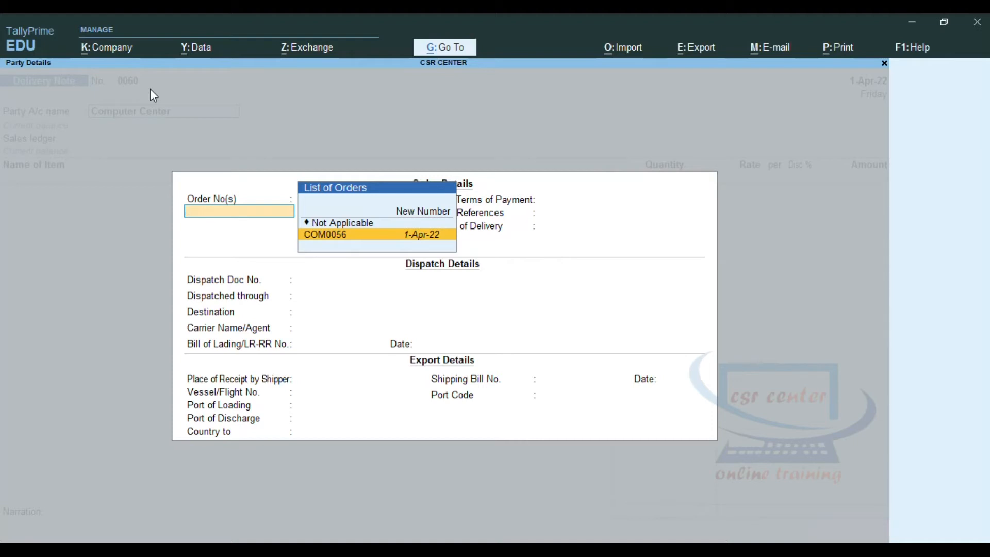
pyautogui.press('Return')
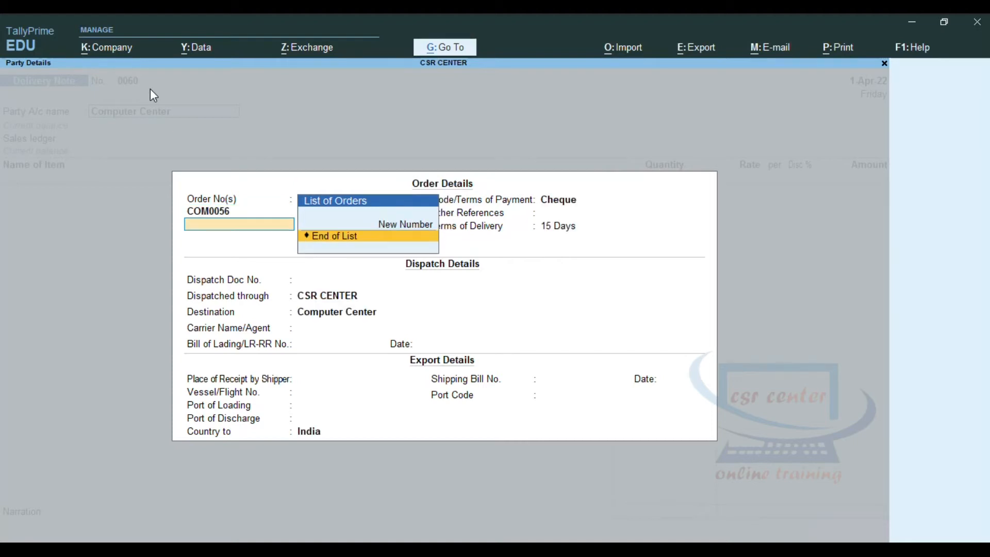
pyautogui.press('Return')
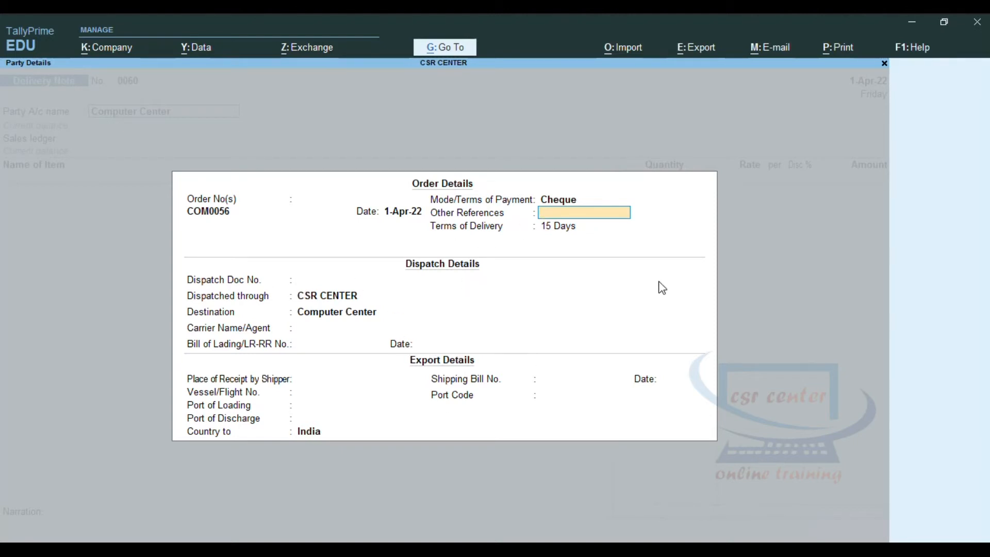
pyautogui.press('Return')
pyautogui.press('Return')
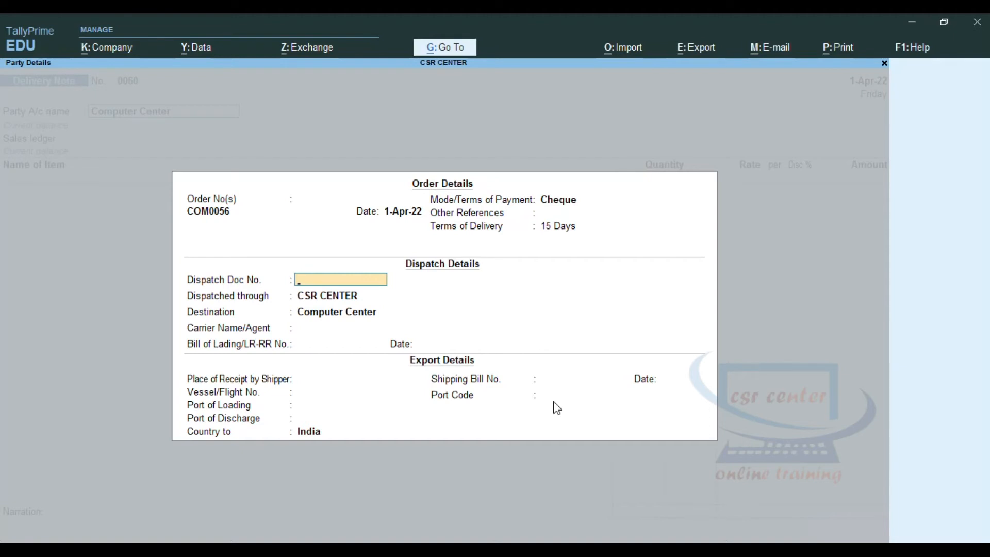
# Enter 0060 as the dispatch document number, leaving the carrier name and bill of lading details blank.
pyautogui.write('0060')
pyautogui.press('Return')
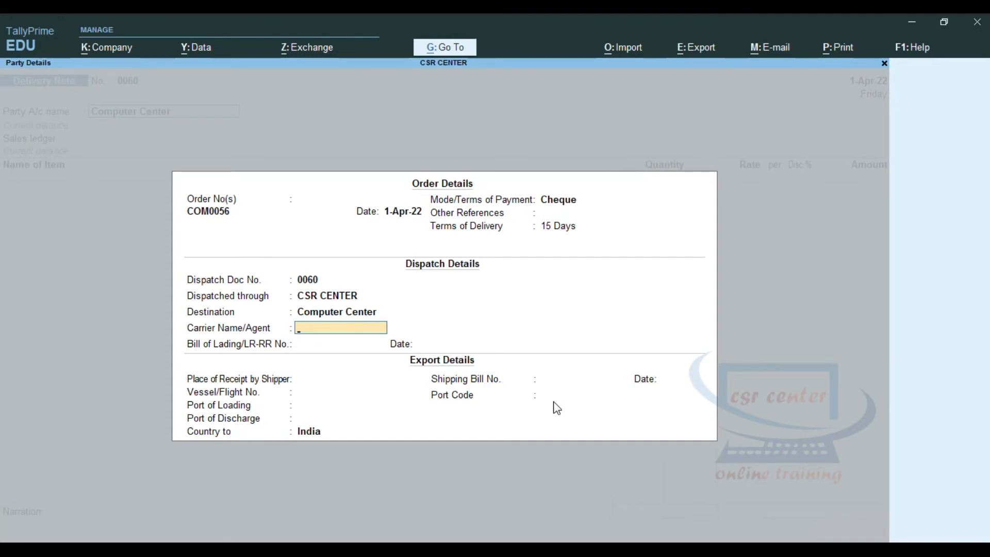
pyautogui.press('Return')
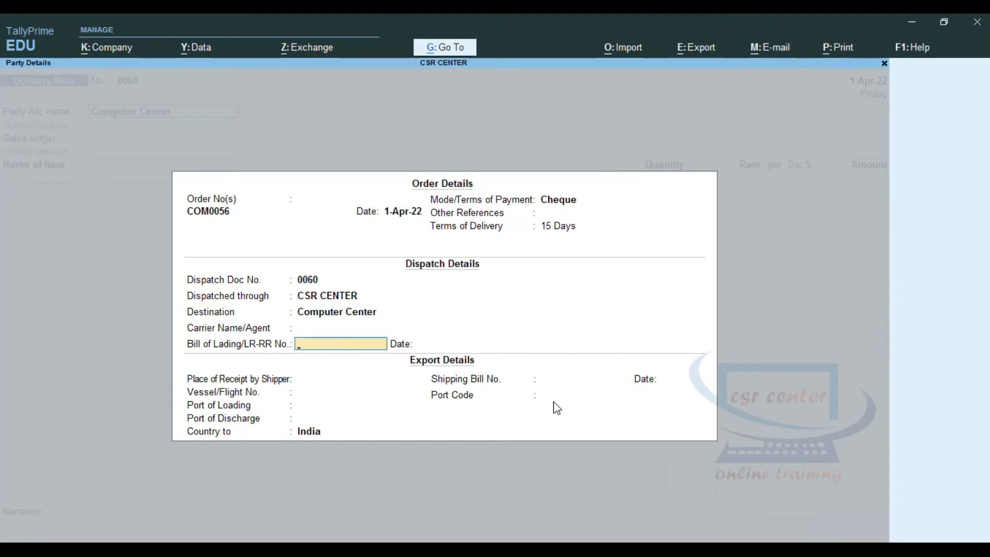
pyautogui.press('Return')
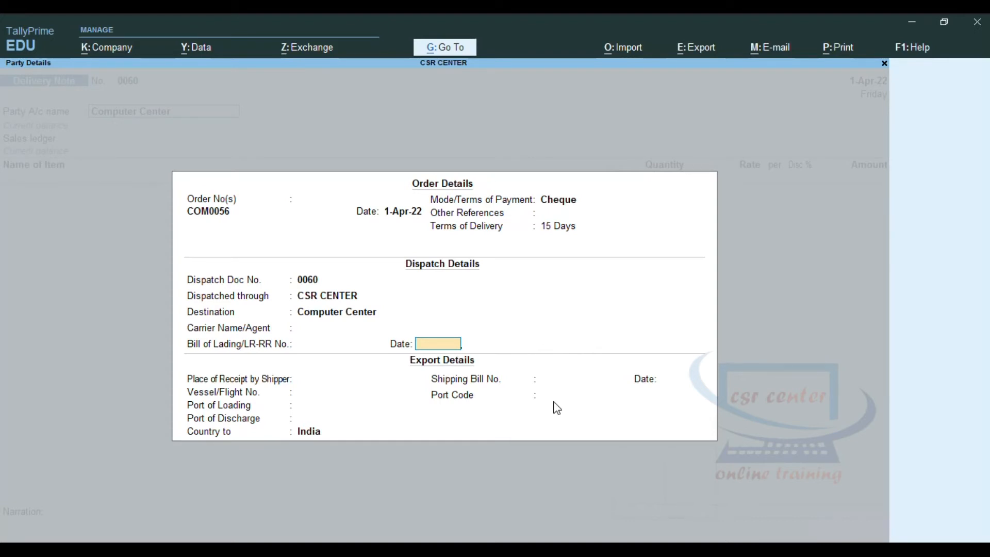
pyautogui.press('Return')
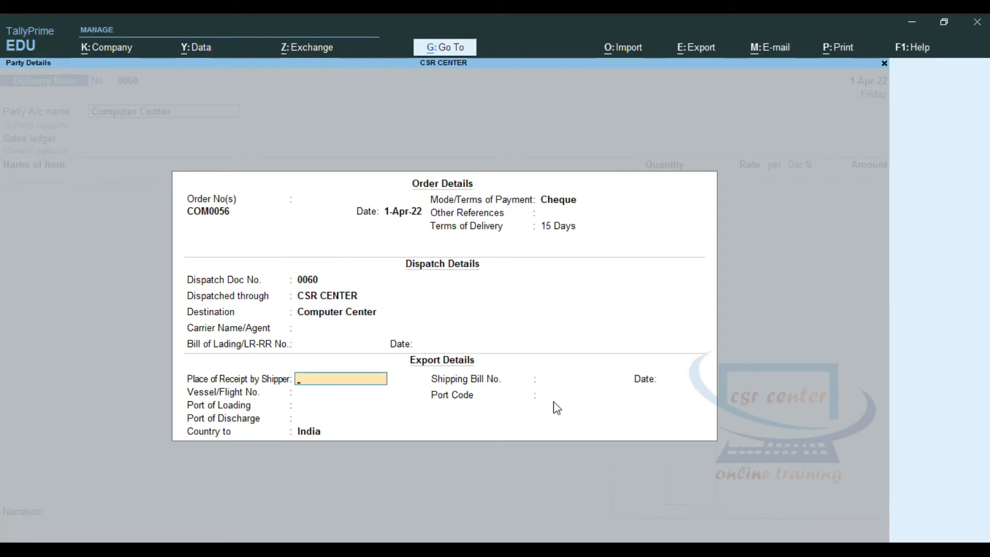
# Leave the export details blank and accept the delivery note's order and dispatch details.
pyautogui.press('Return')
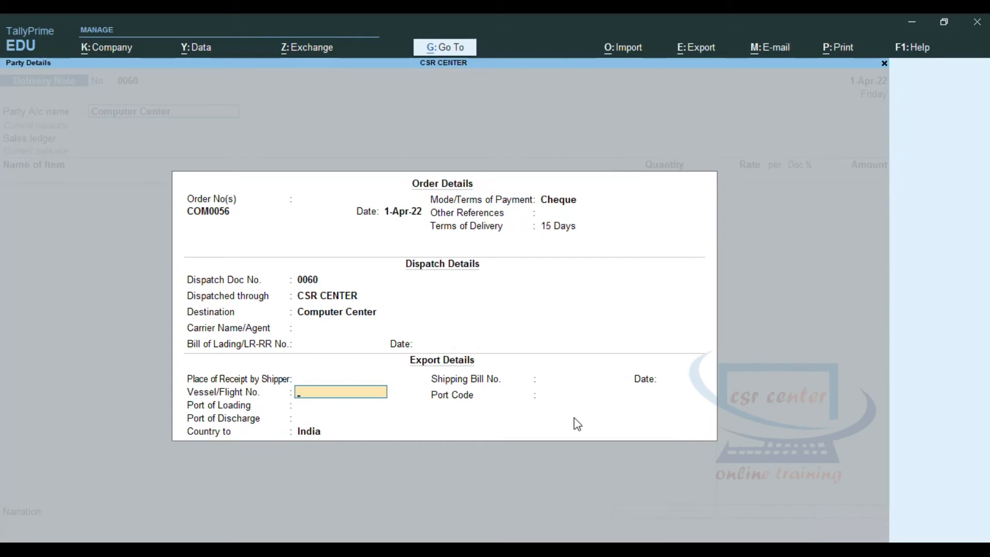
pyautogui.press('Return')
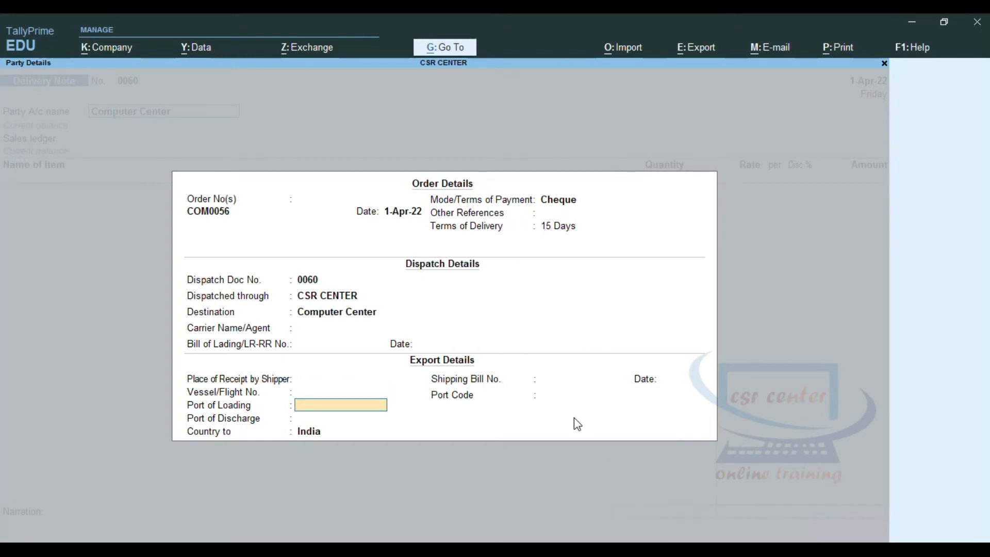
pyautogui.press('Return')
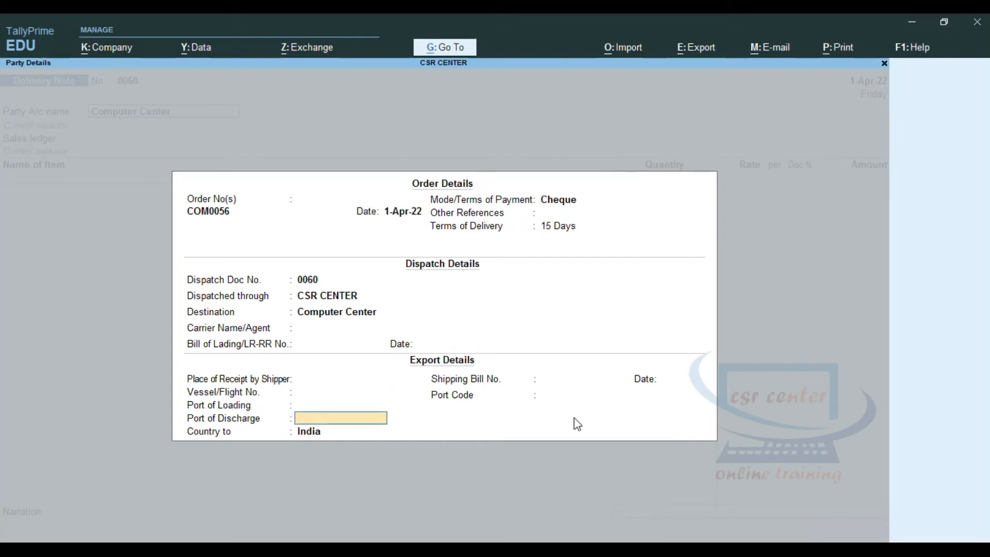
pyautogui.press('Return')
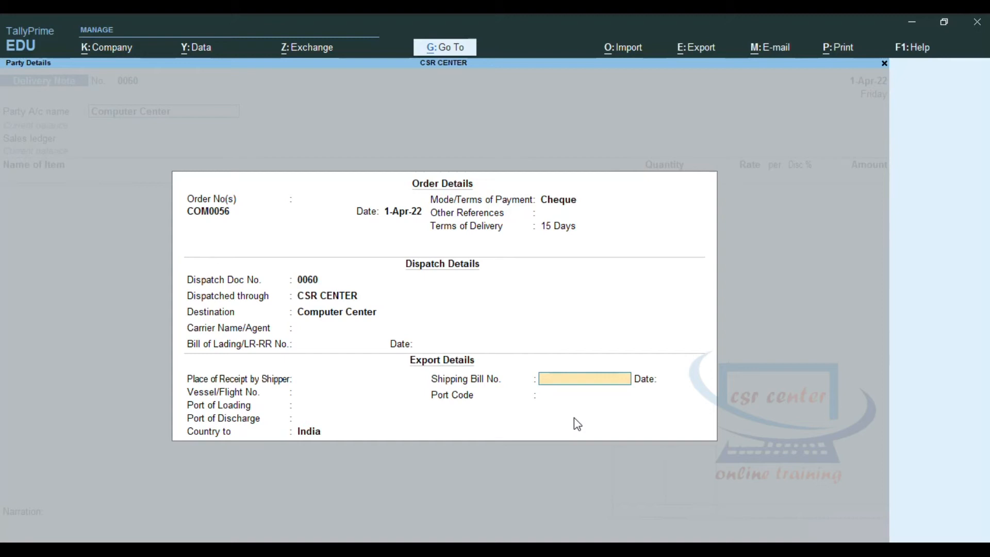
pyautogui.press('Return')
pyautogui.press('Return')
pyautogui.press('Return')
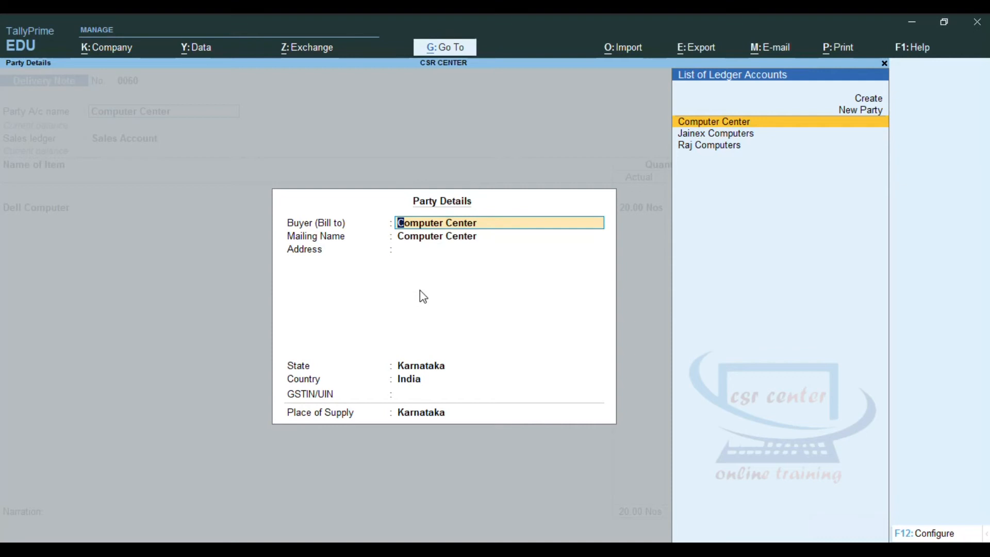
# Accept Computer Center's party details with the address left blank, and keep Sales Account as the sales ledger.
pyautogui.press('Return')
pyautogui.press('Return')
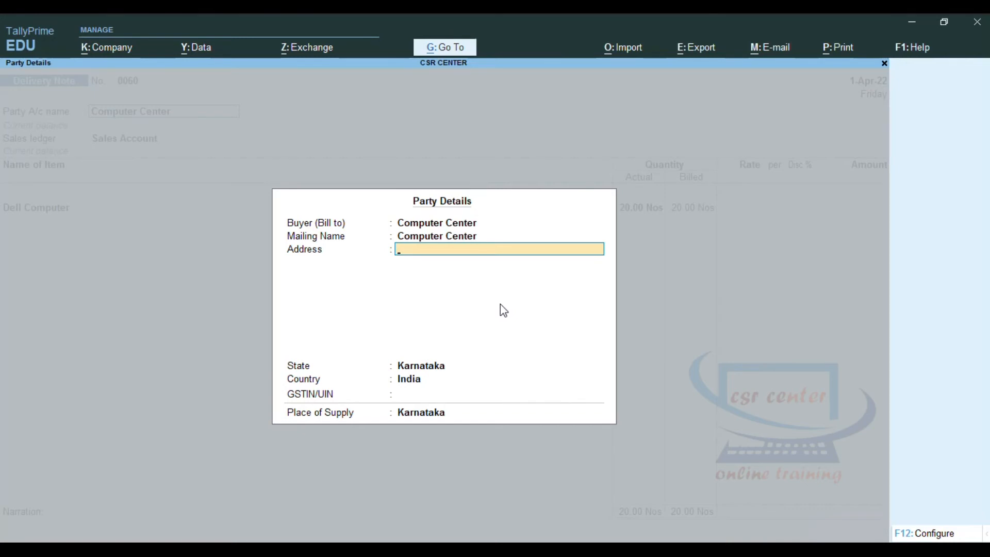
pyautogui.hotkey('ctrl', 'a')
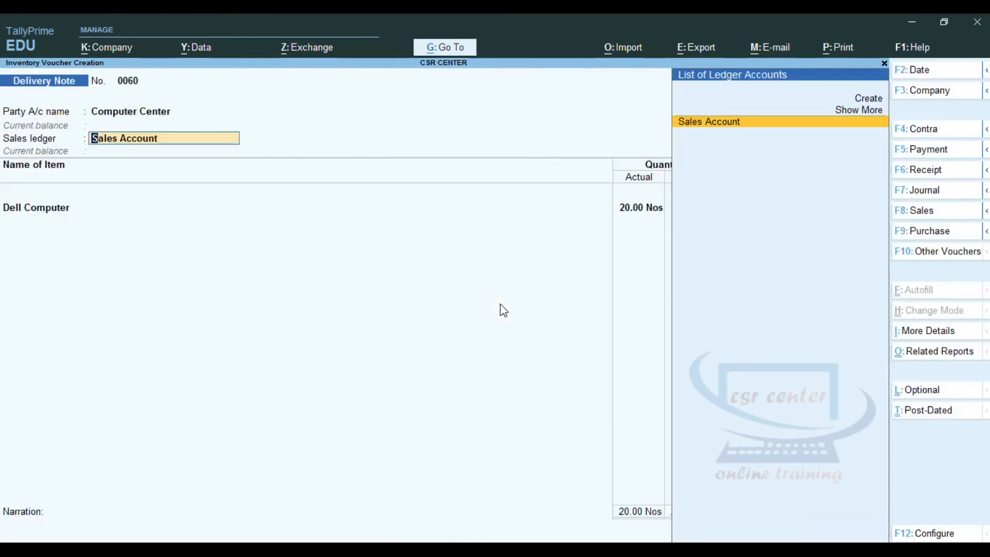
pyautogui.press('Return')
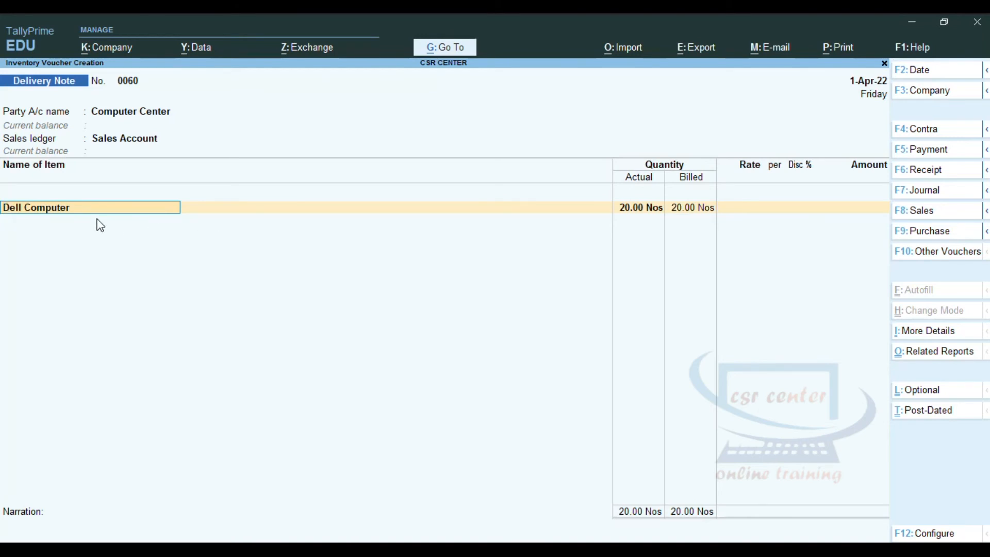
# Allocate Dell Computer to tracking number 0060 and the existing order due 1-Apr-22, with actual and billed quantities of 20 Nos.
pyautogui.press('space')
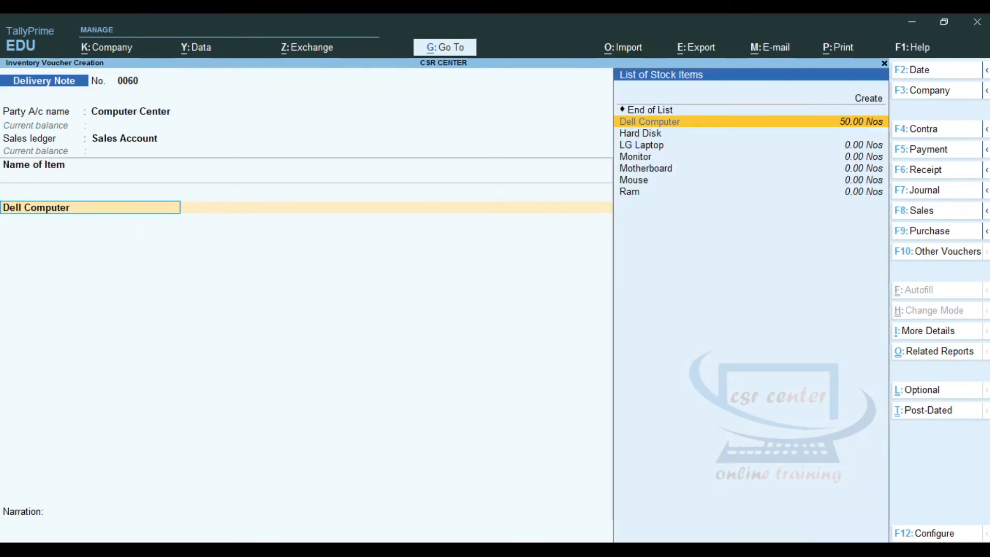
pyautogui.press('Return')
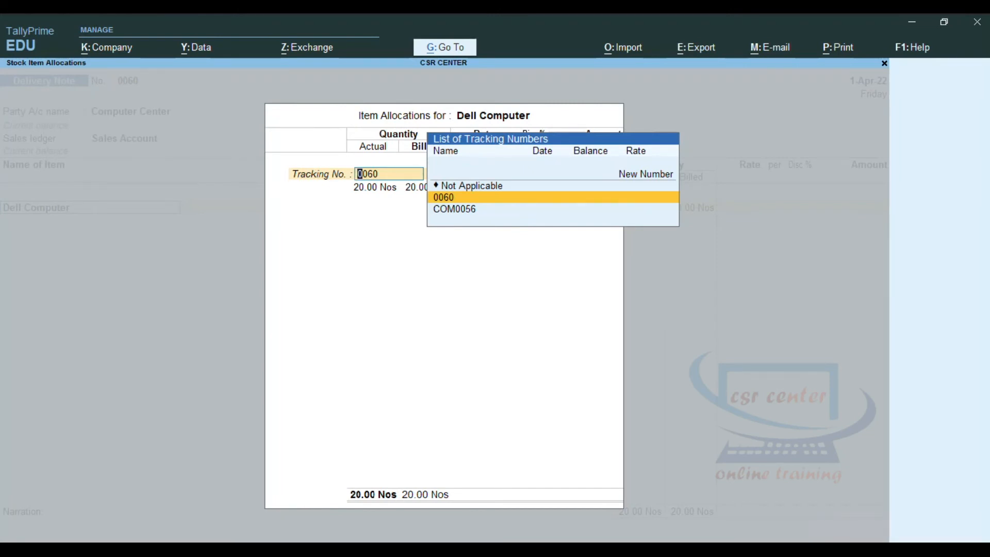
pyautogui.press('Return')
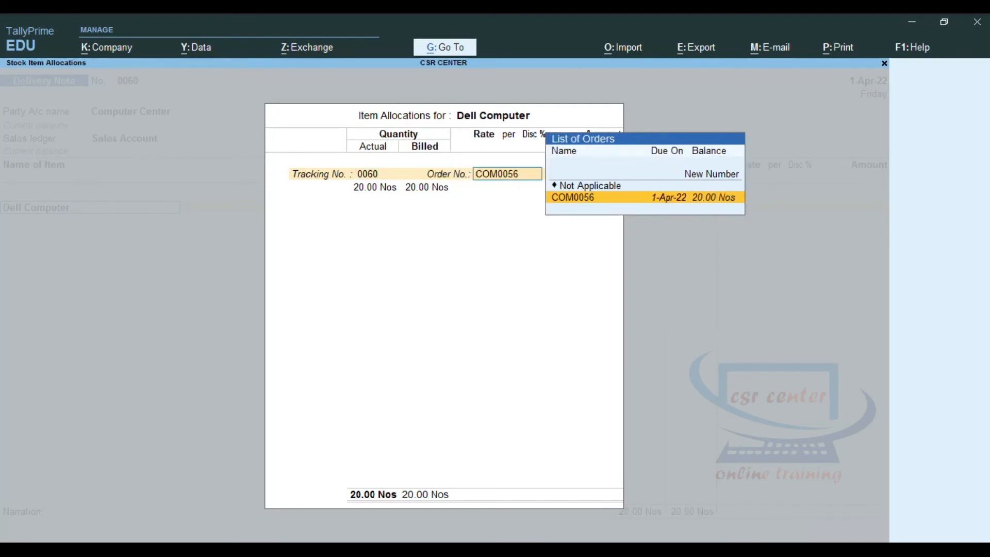
pyautogui.press('Return')
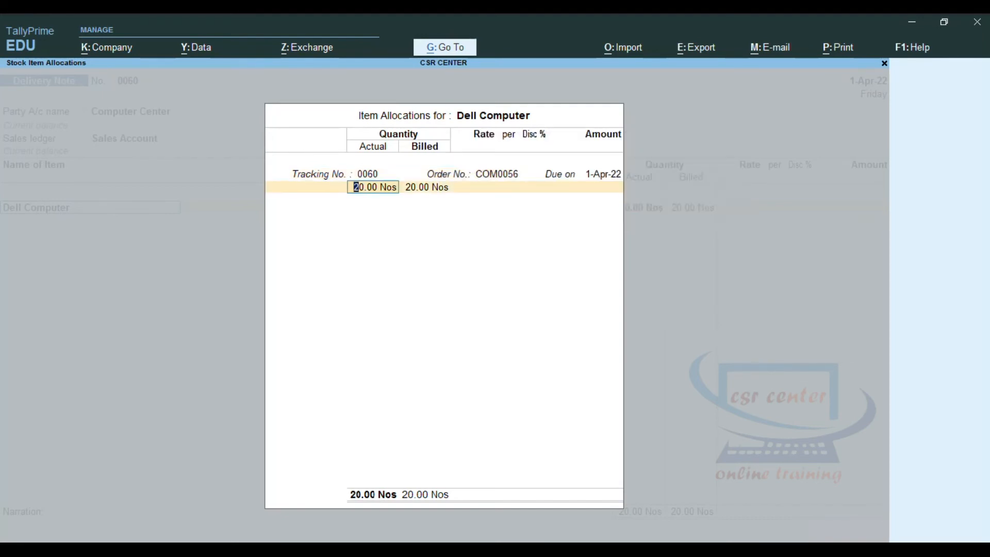
pyautogui.press('Return')
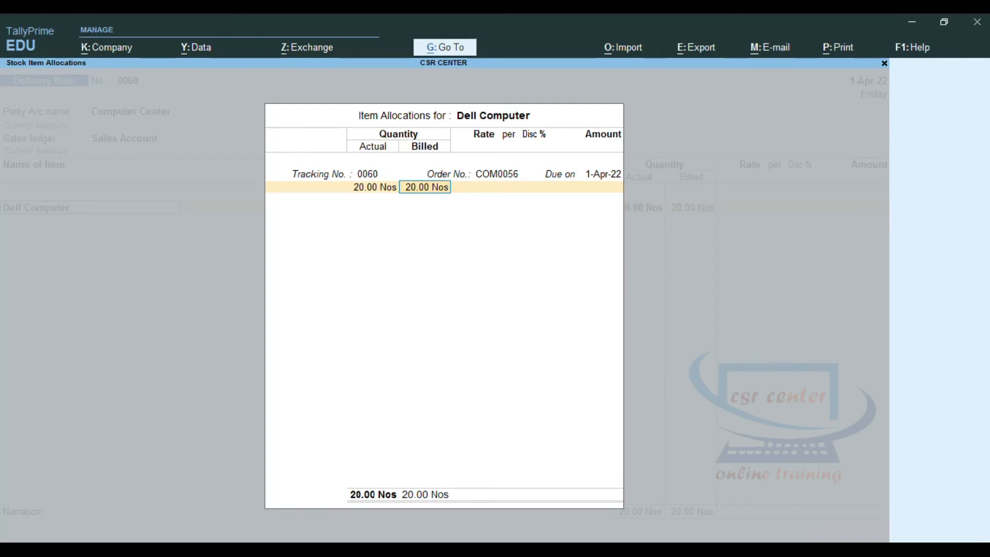
pyautogui.press('Return')
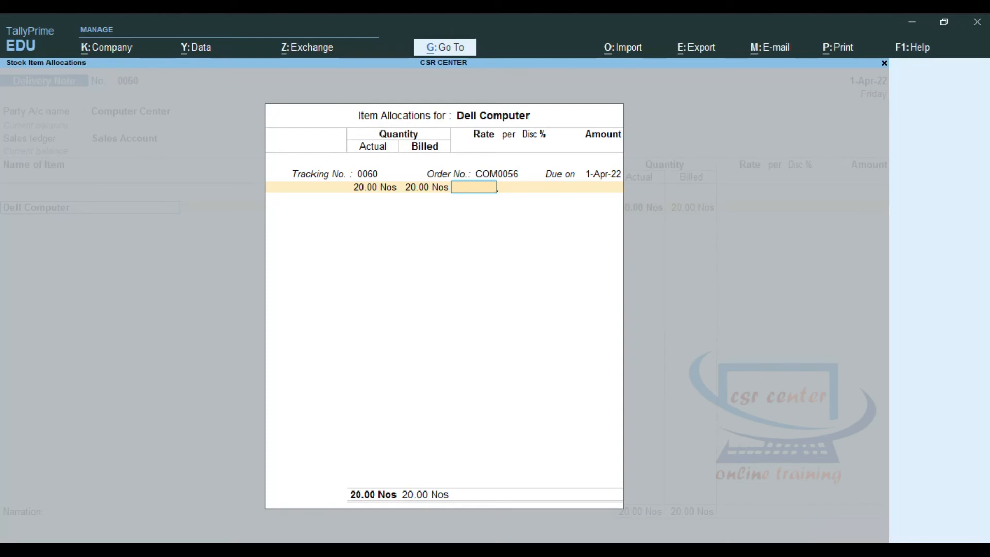
# Set the Dell Computer rate to 30000 per Nos without a discount and end the item allocation.
pyautogui.write('30000')
pyautogui.press('Return')
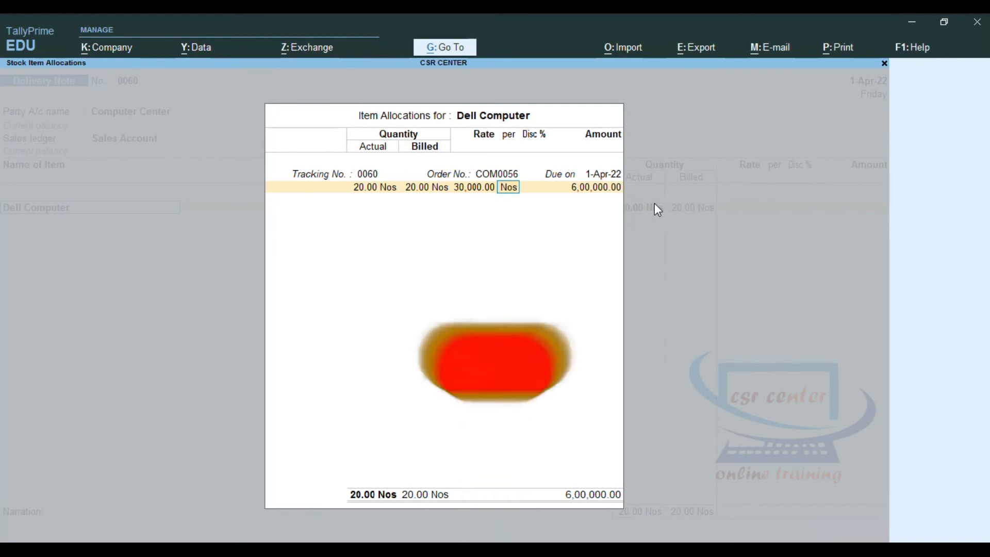
pyautogui.press('Return')
pyautogui.press('Return')
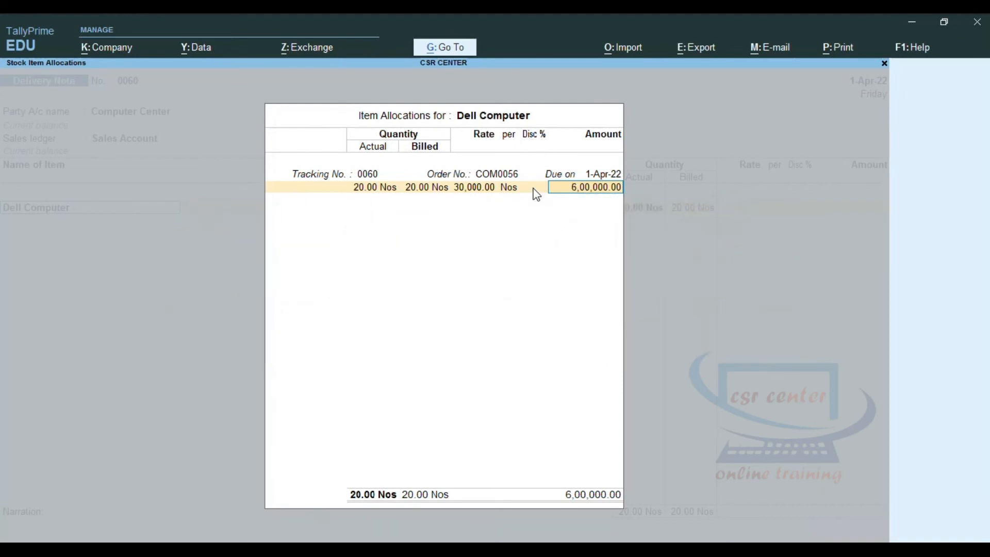
pyautogui.press('Return')
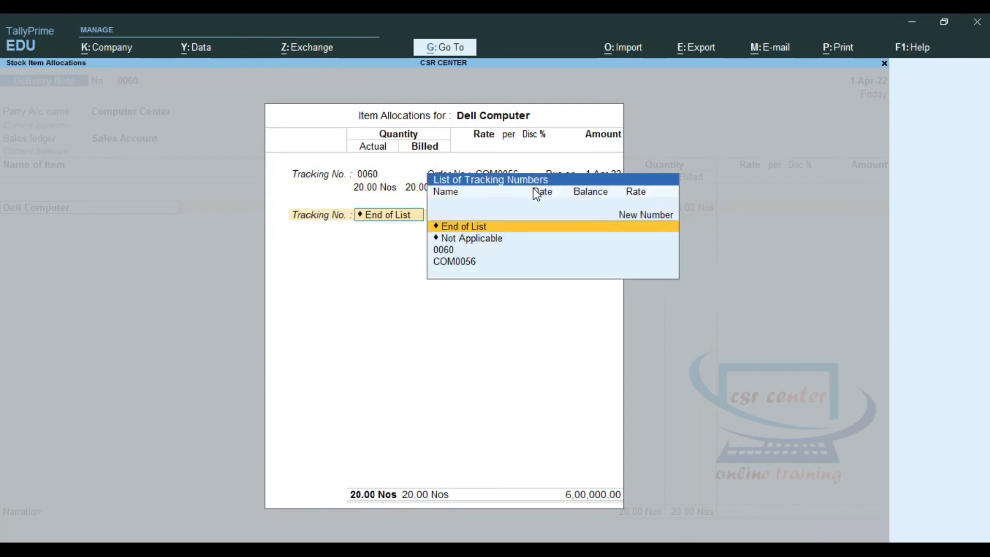
pyautogui.press('Return')
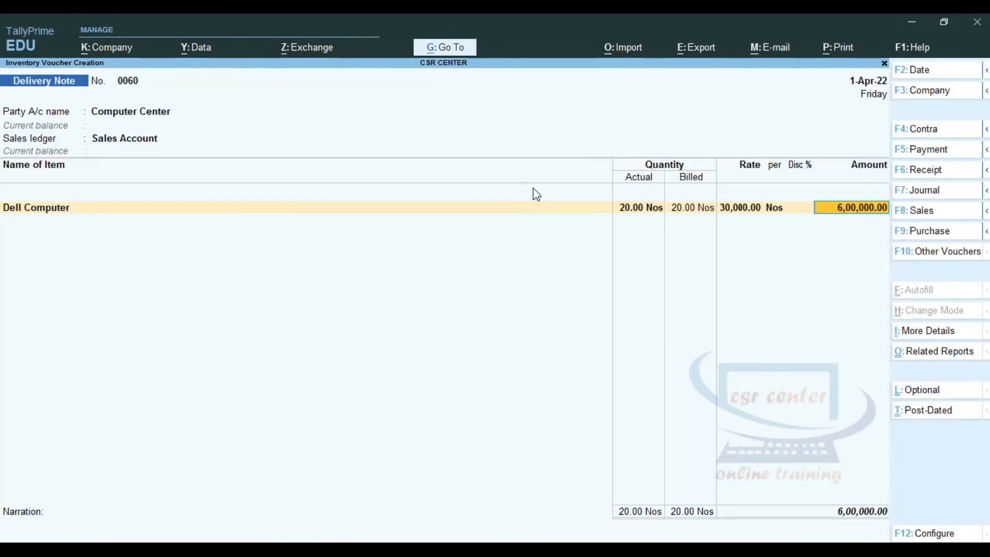
pyautogui.press('Return')
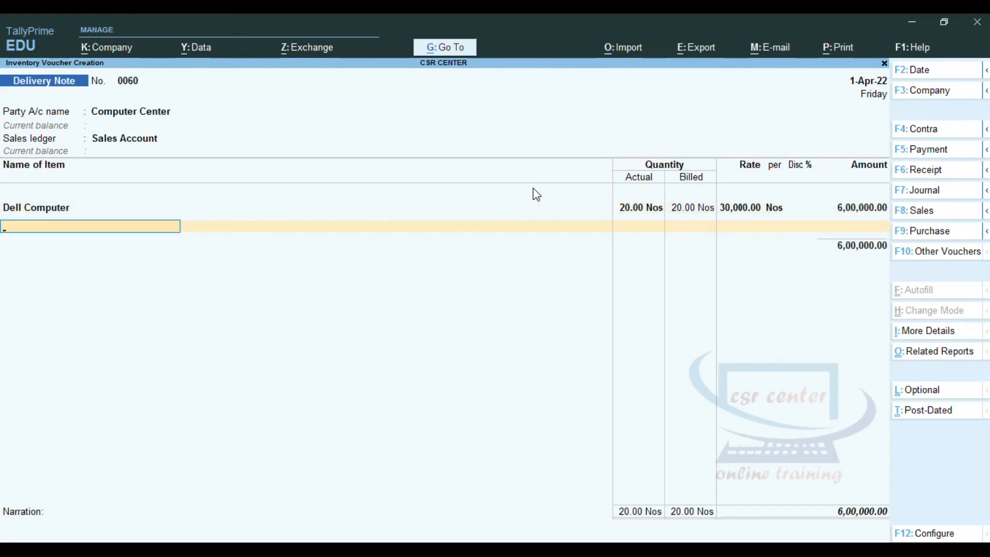
# End the stock item list and add the Output SGST 9% ledger to the delivery note.
pyautogui.press('Return')
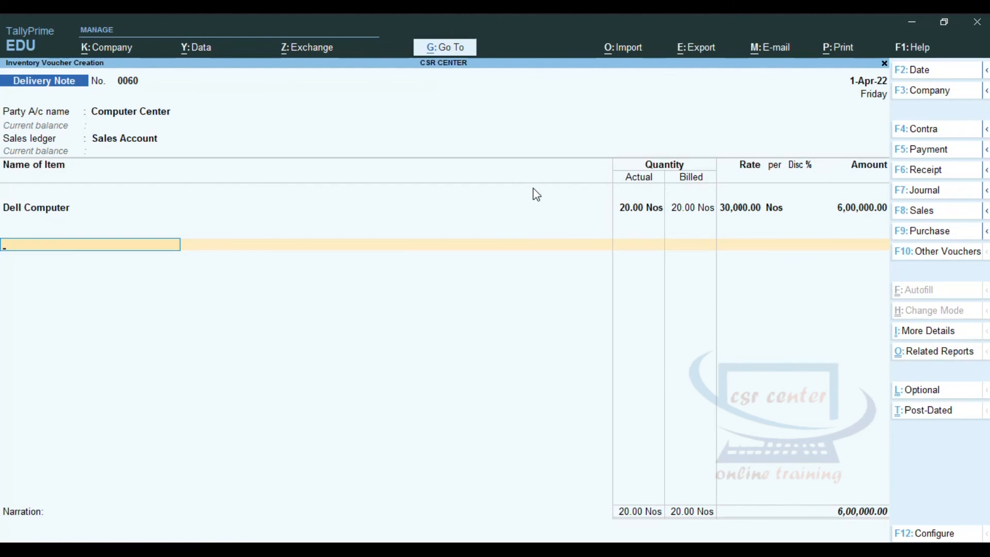
pyautogui.write('O')
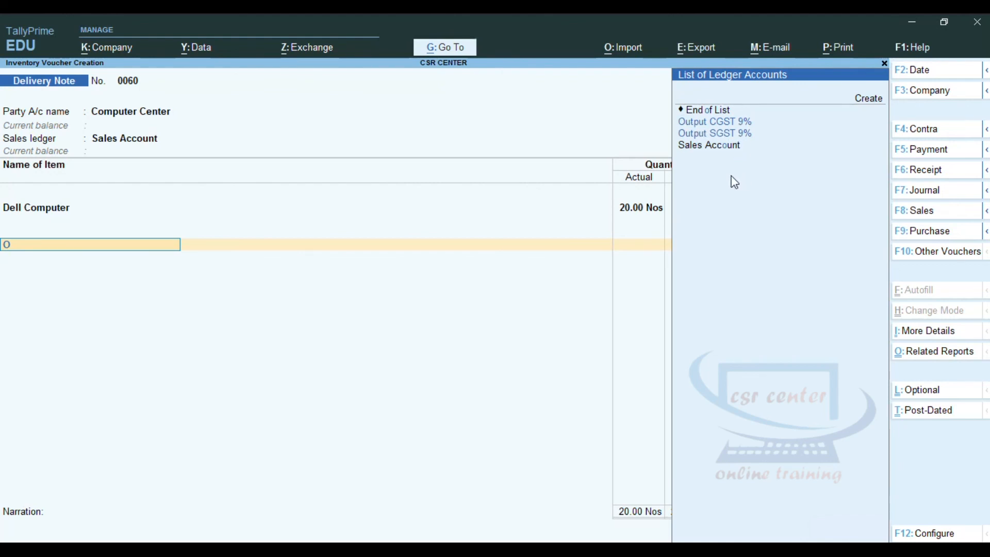
pyautogui.press('Down')
pyautogui.press('Down')
pyautogui.press('Return')
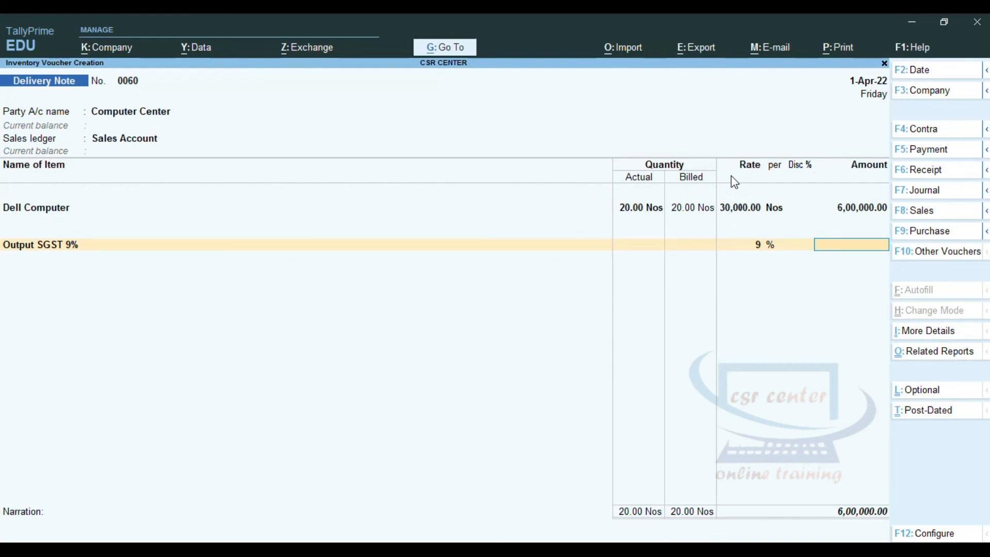
# Calculate 600000*9% in the built-in calculator and enter 54000 as the Output SGST 9% amount.
pyautogui.hotkey('ctrl', 'n')
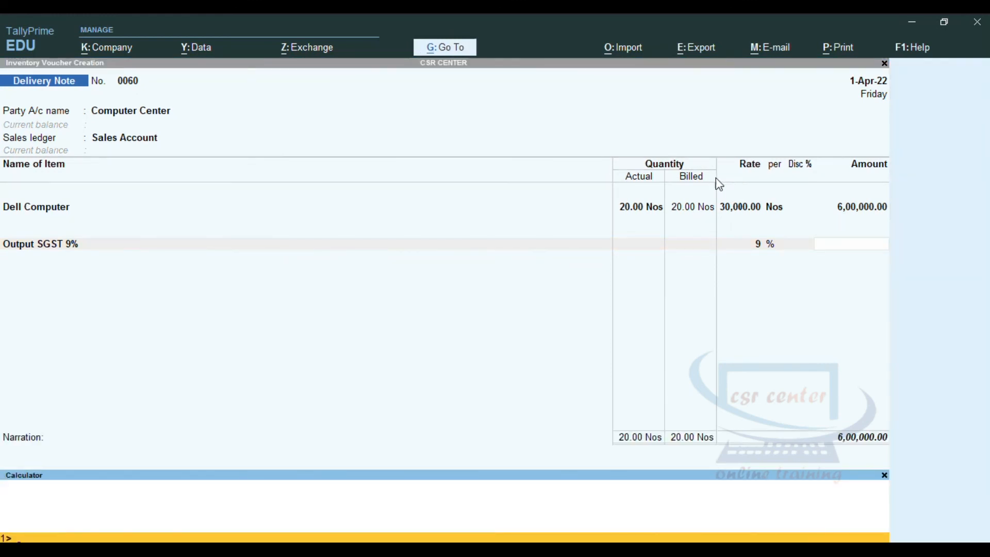
pyautogui.write('600000*9%')
pyautogui.press('Return')
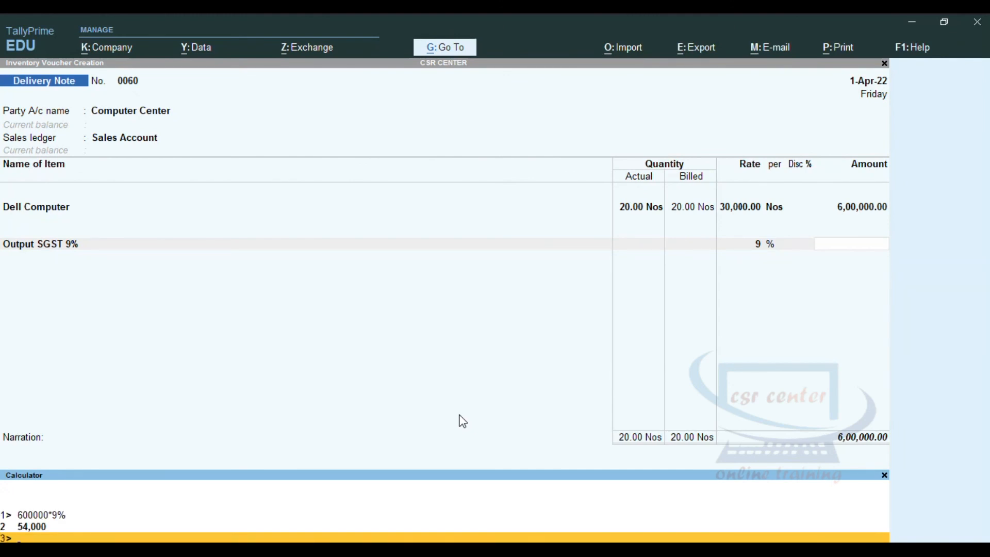
pyautogui.click(845, 250)
pyautogui.write('54000')
pyautogui.press('Return')
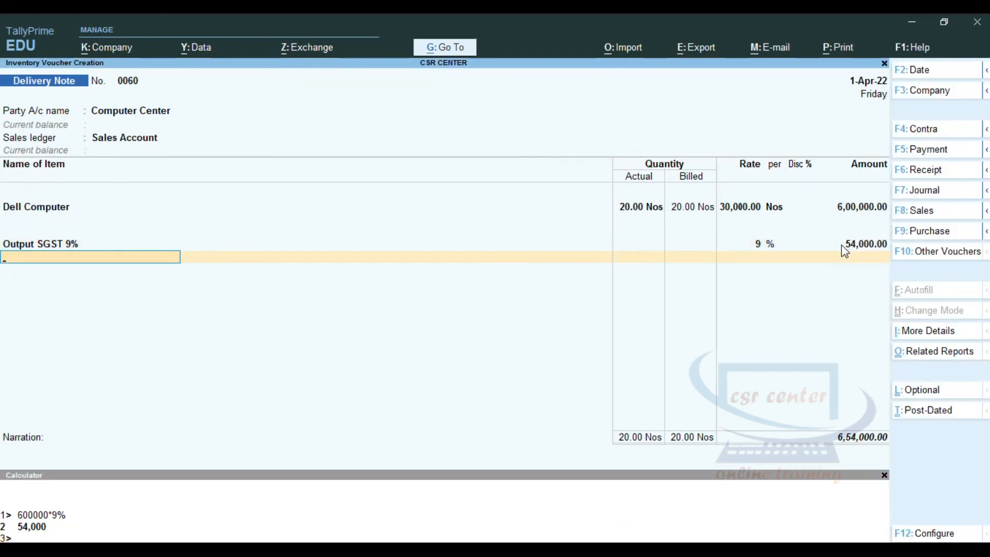
# Add the Output CGST 9% ledger to the delivery note with an amount of 54000.
pyautogui.press('Return')
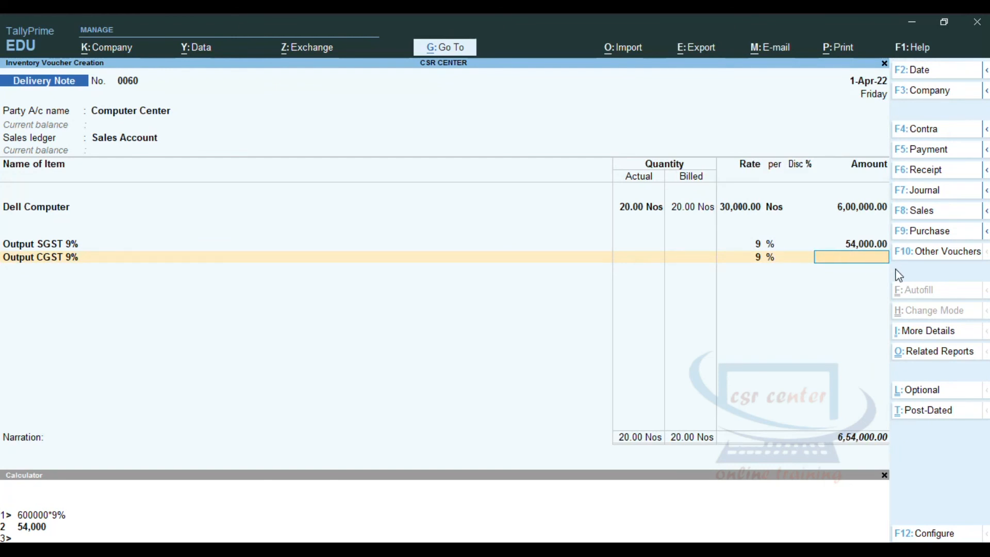
pyautogui.write('54000')
pyautogui.press('Return')
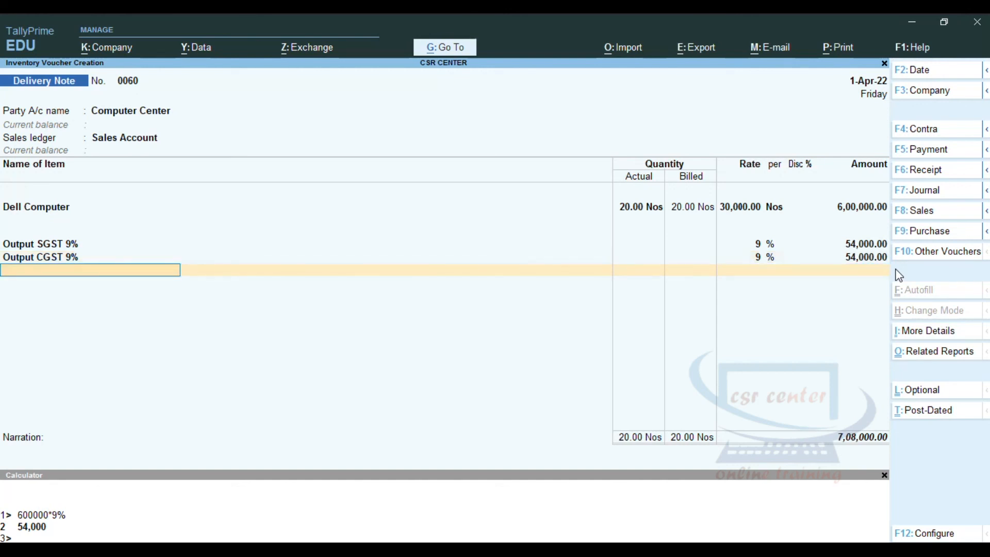
# End the ledger list, leave the narration blank and save the delivery note.
pyautogui.press('Return')
pyautogui.press('Return')
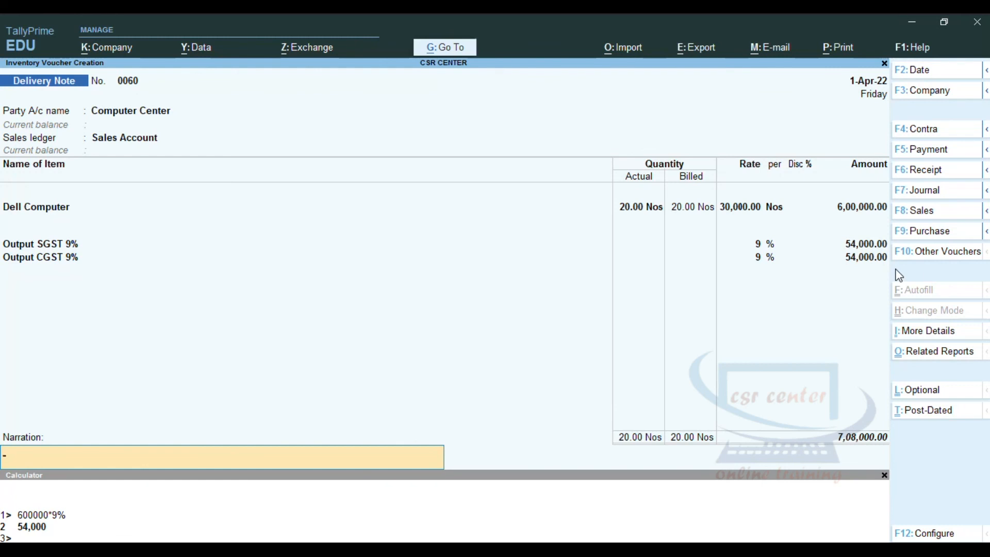
pyautogui.press('Return')
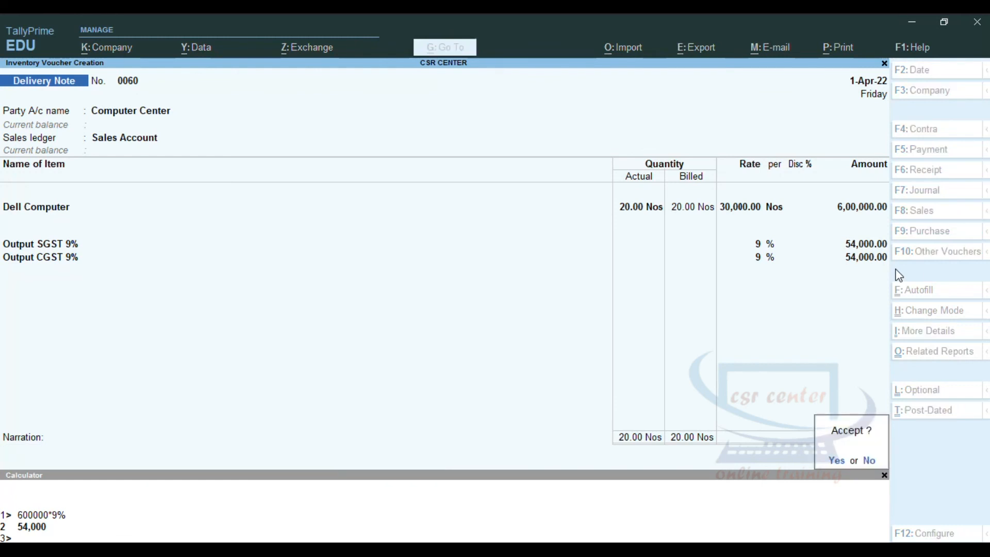
pyautogui.press('Return')
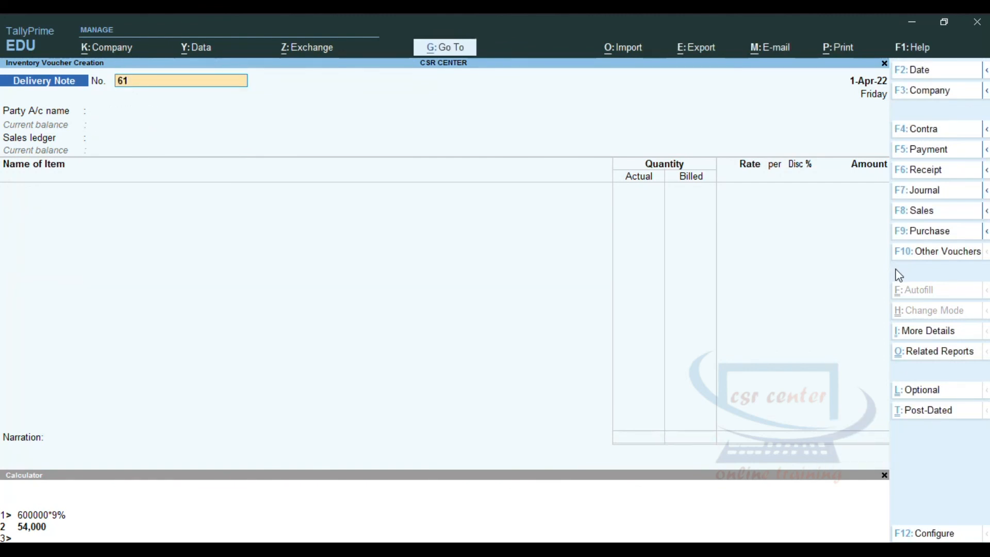
# Leave voucher creation and open the saved Dell Computer delivery note from the Day Book.
pyautogui.press('BackSpace')
pyautogui.press('BackSpace')
pyautogui.press('Escape')
pyautogui.press('Down')
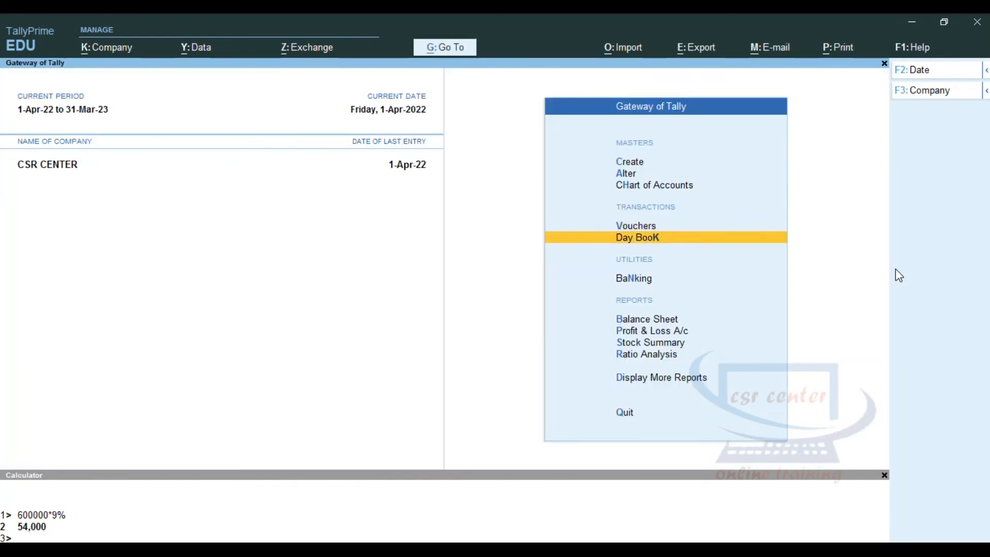
pyautogui.press('Return')
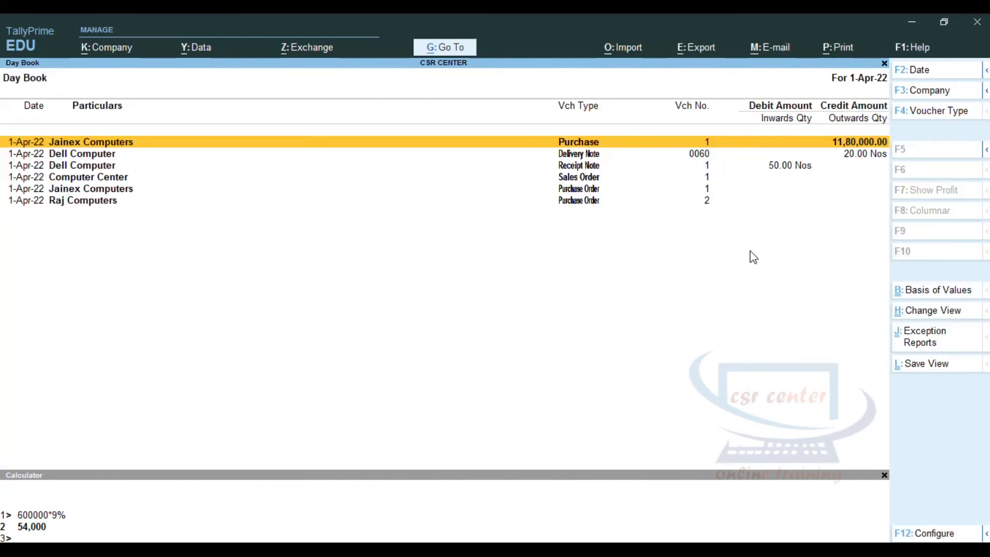
pyautogui.click(591, 157)
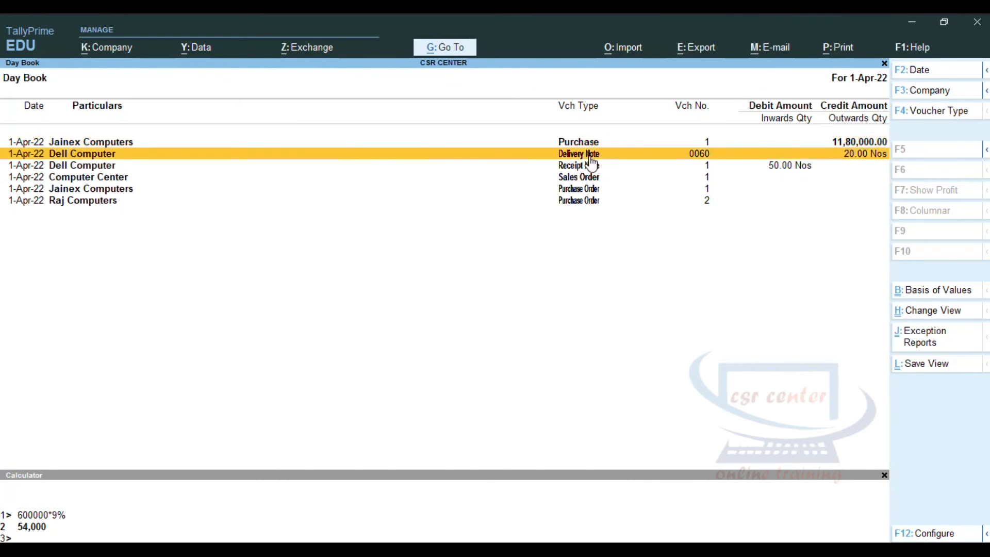
pyautogui.click(591, 158)
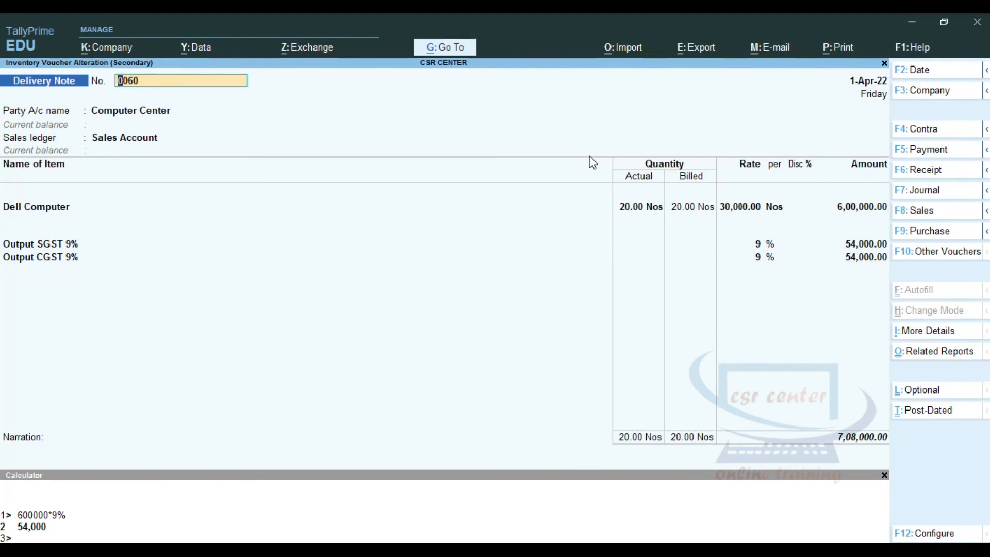
# Examine the delivery note's order and dispatch details and the item's tracking allocation, and return to the Gateway of Tally without saving.
pyautogui.press('Return')
pyautogui.press('Return')
pyautogui.press('Return')
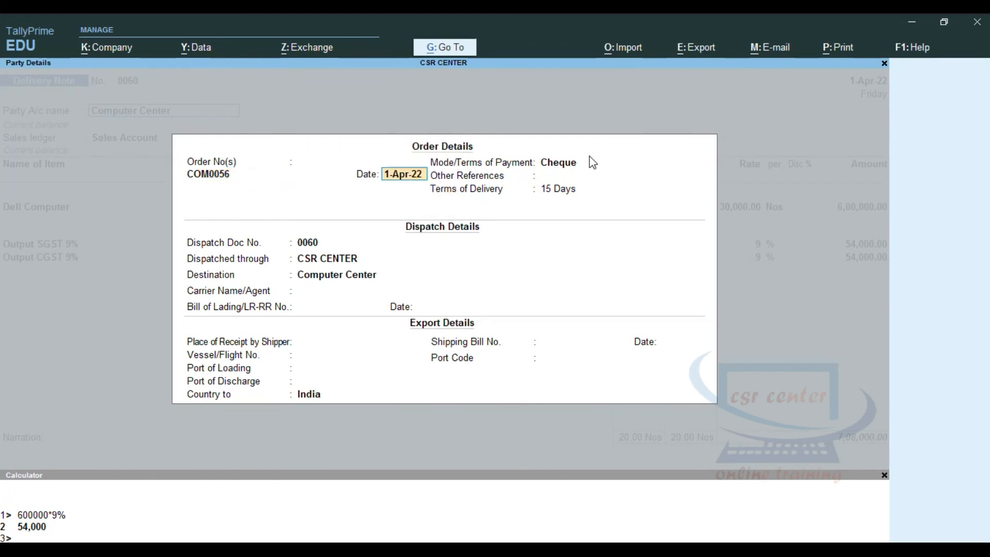
pyautogui.press('Return')
pyautogui.press('Return')
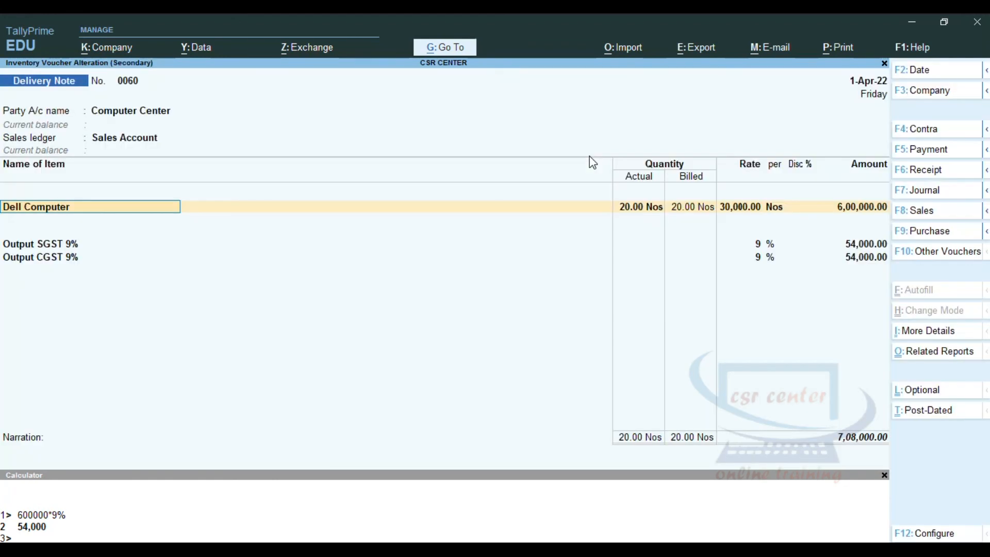
pyautogui.press('Return')
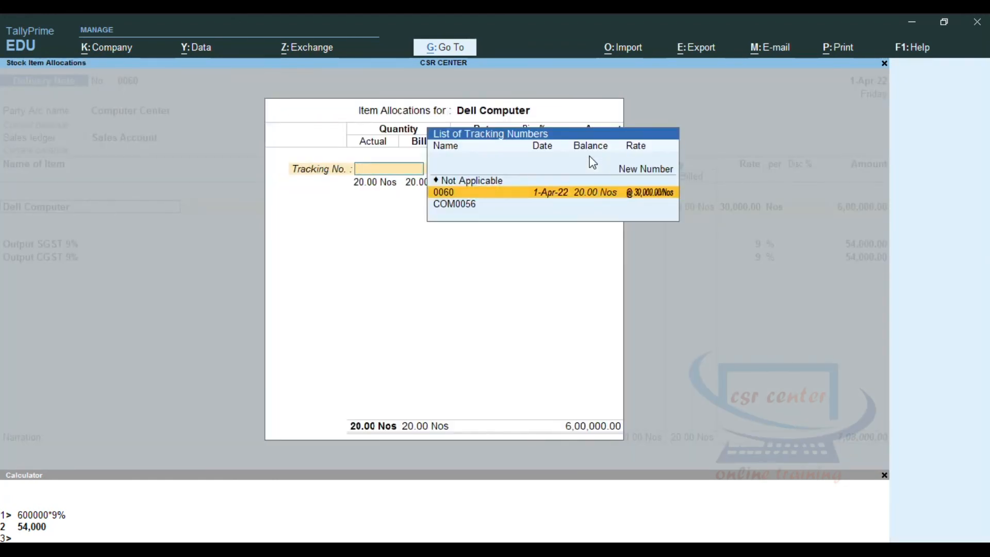
pyautogui.press('Escape')
pyautogui.press('y')
pyautogui.press('Escape')
pyautogui.press('Escape')
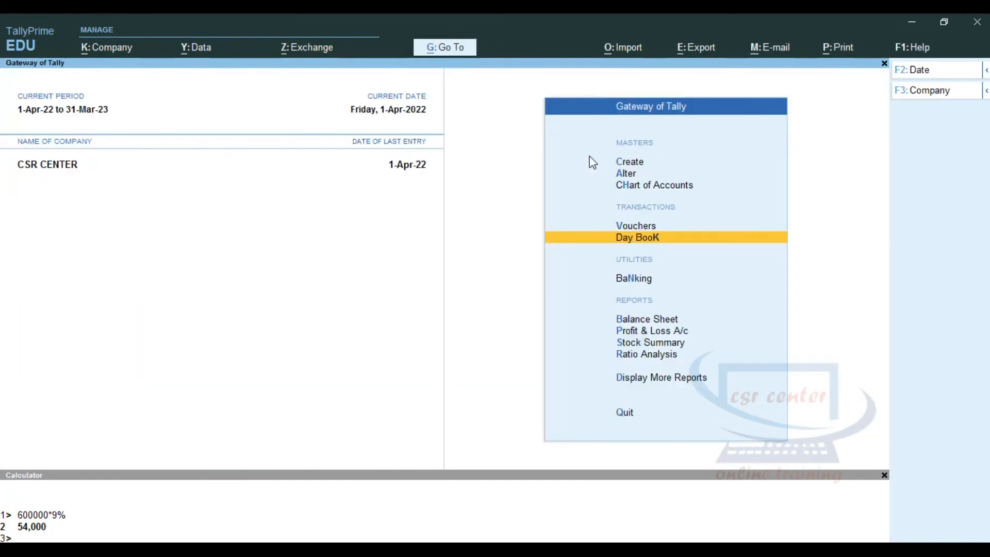